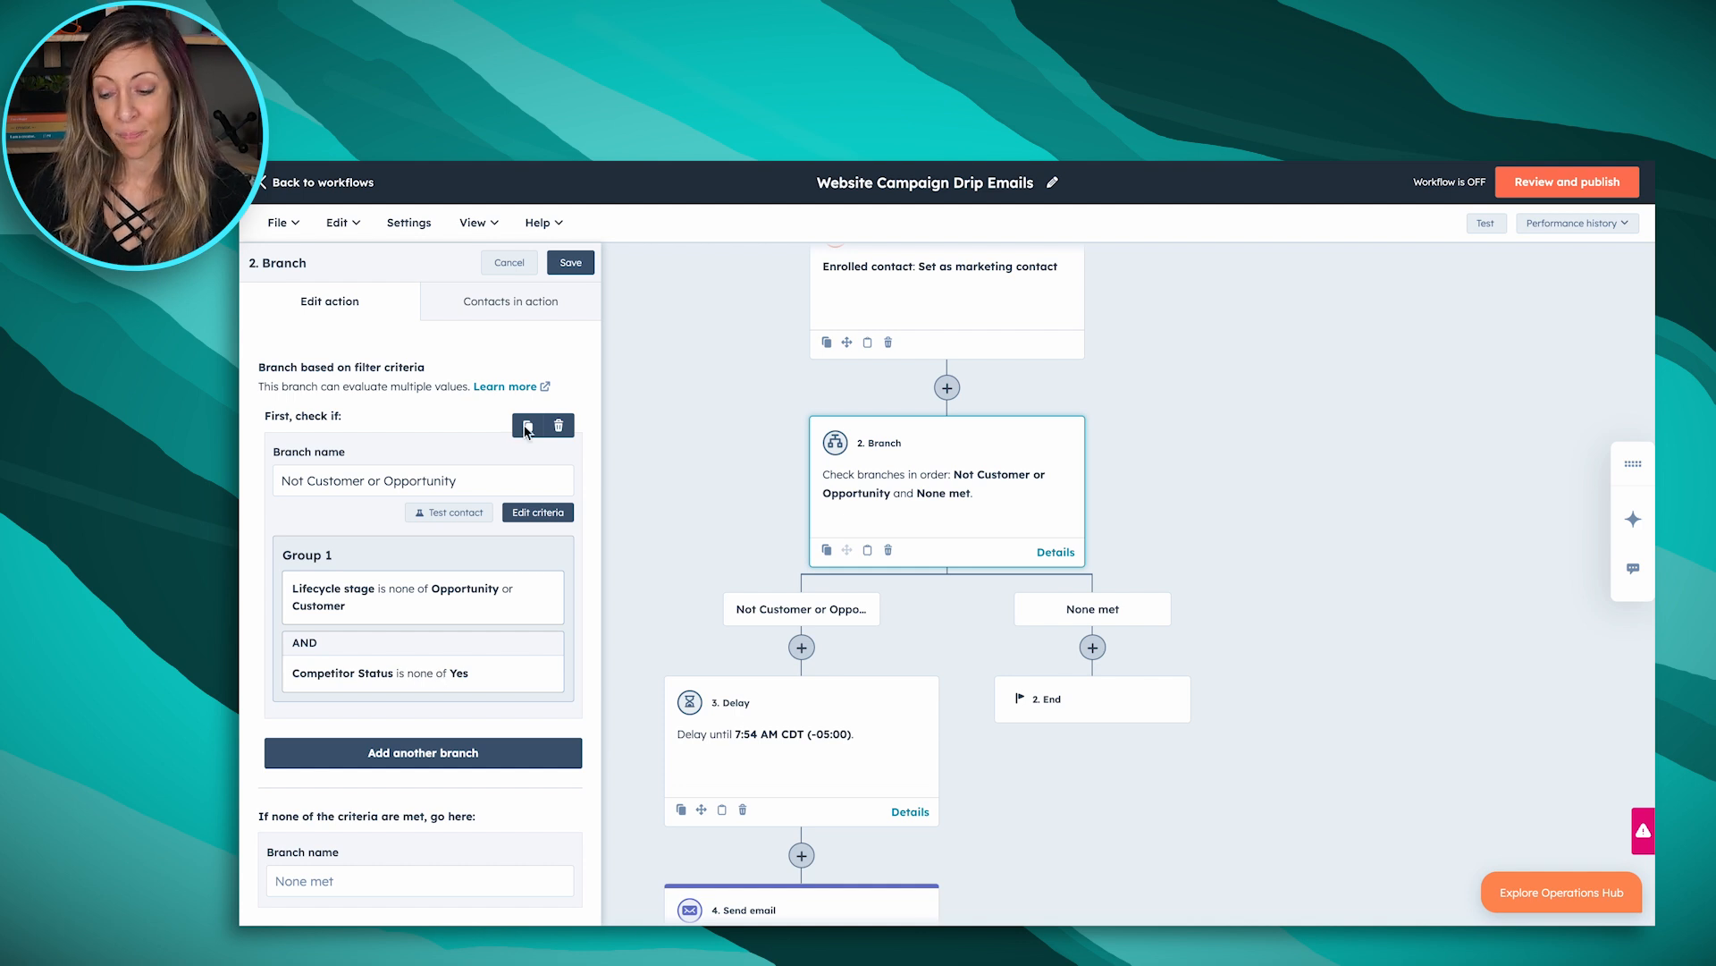
Step: Save the branch after the marketing contact action and check the settings of the delay until a specific time of day
click(571, 262)
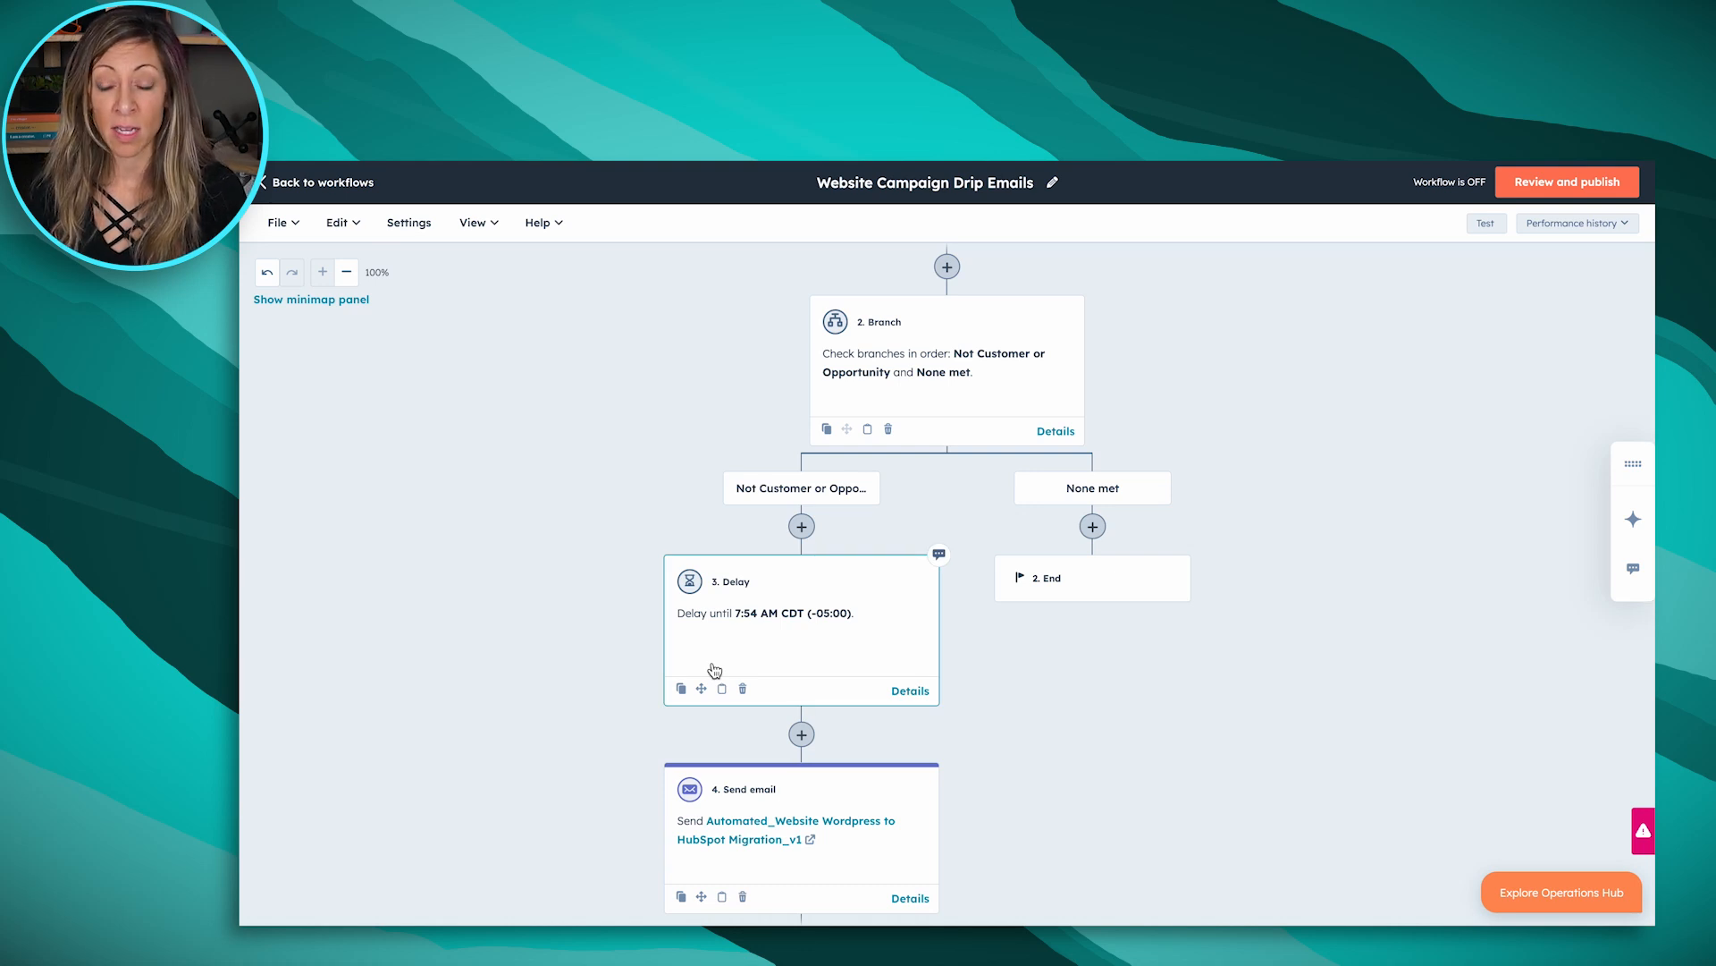
click(755, 655)
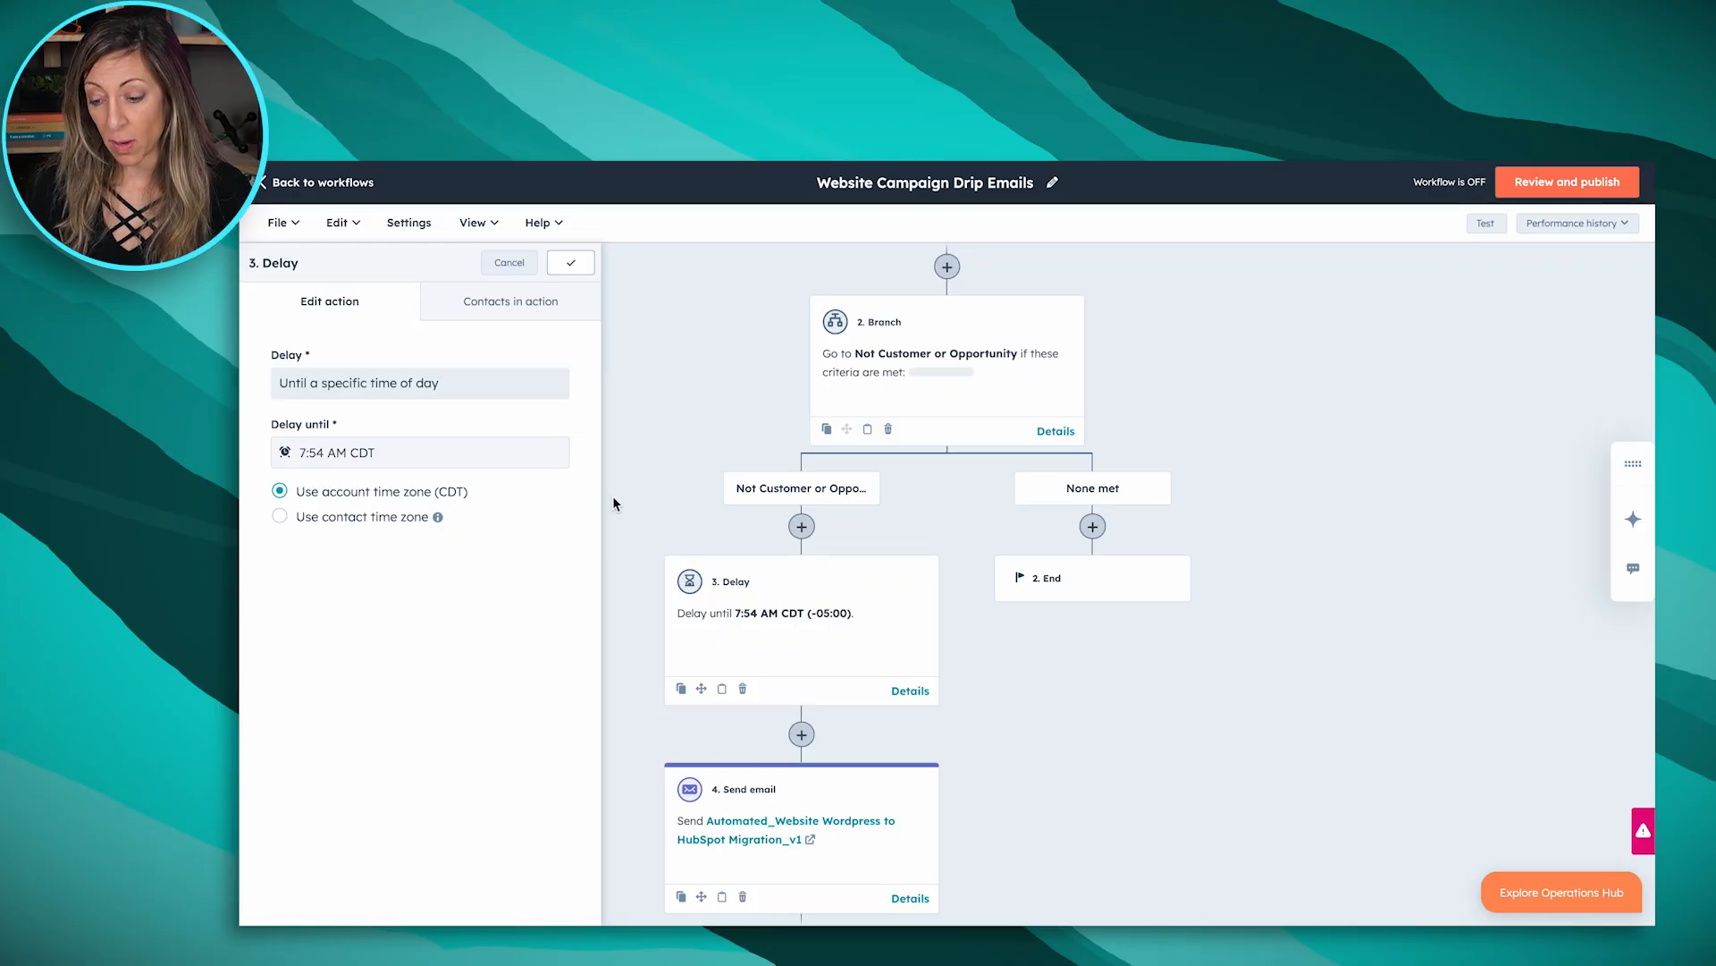
click(657, 465)
Step: Review the workflow sequence from the time-of-day delay through the migration email, the 4-day delay and the weekday delay
scroll(656, 465, down, 4)
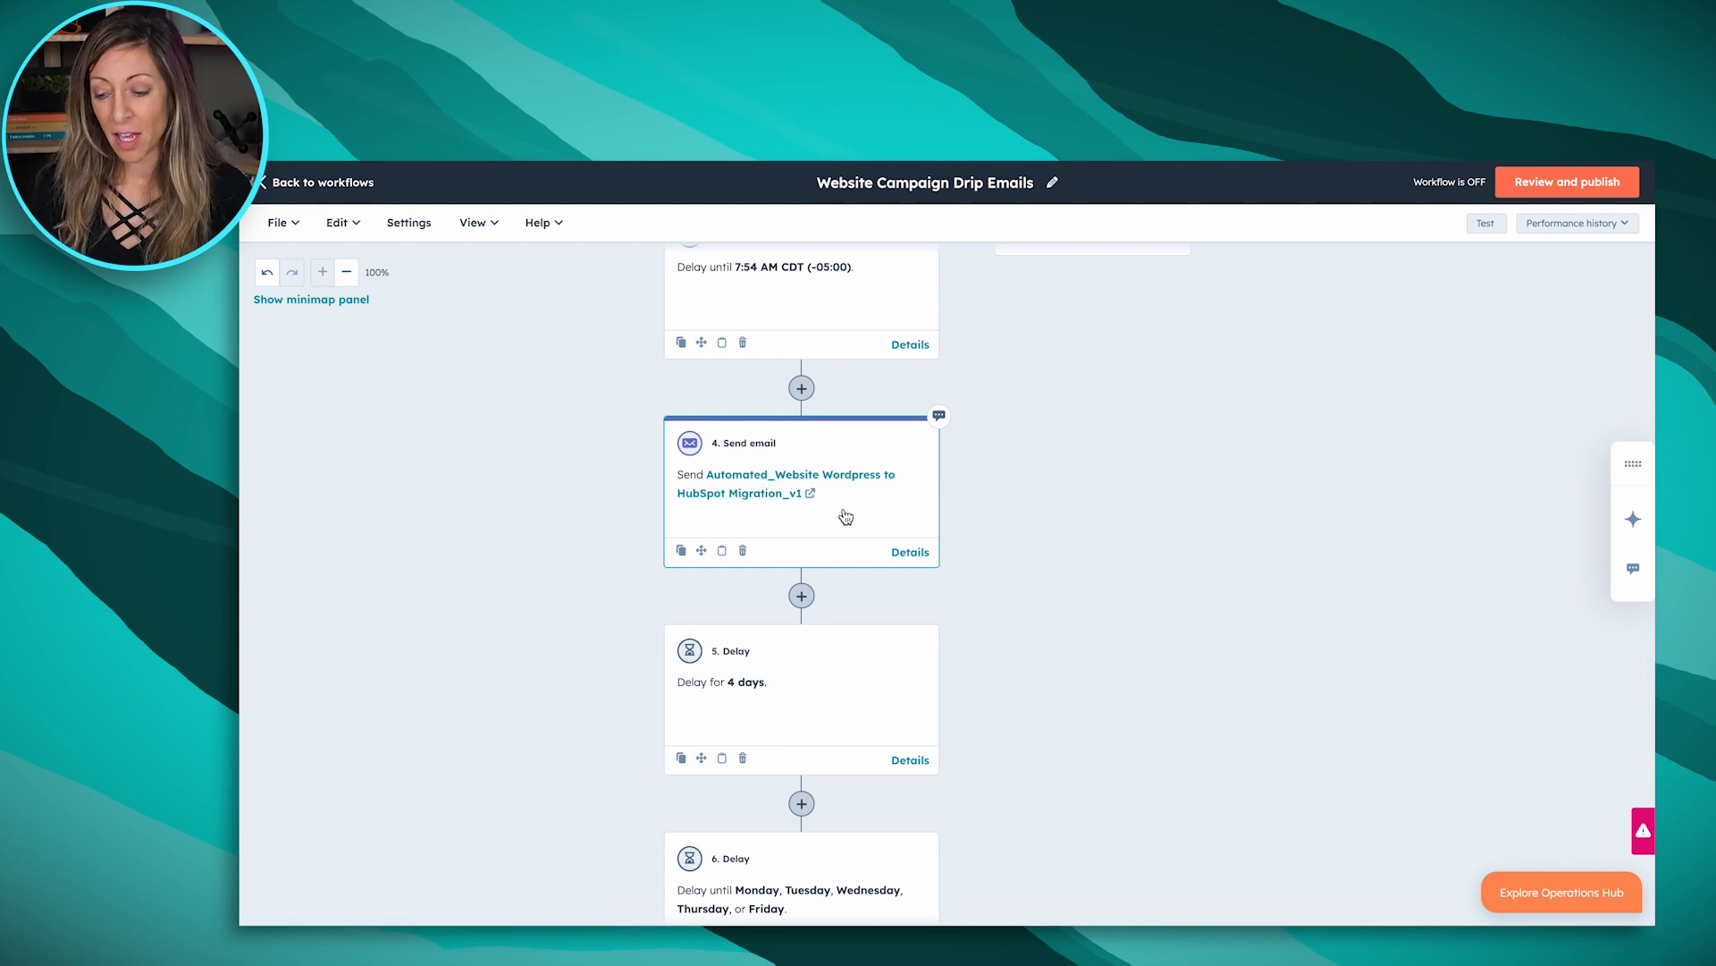
scroll(851, 537, down, 2)
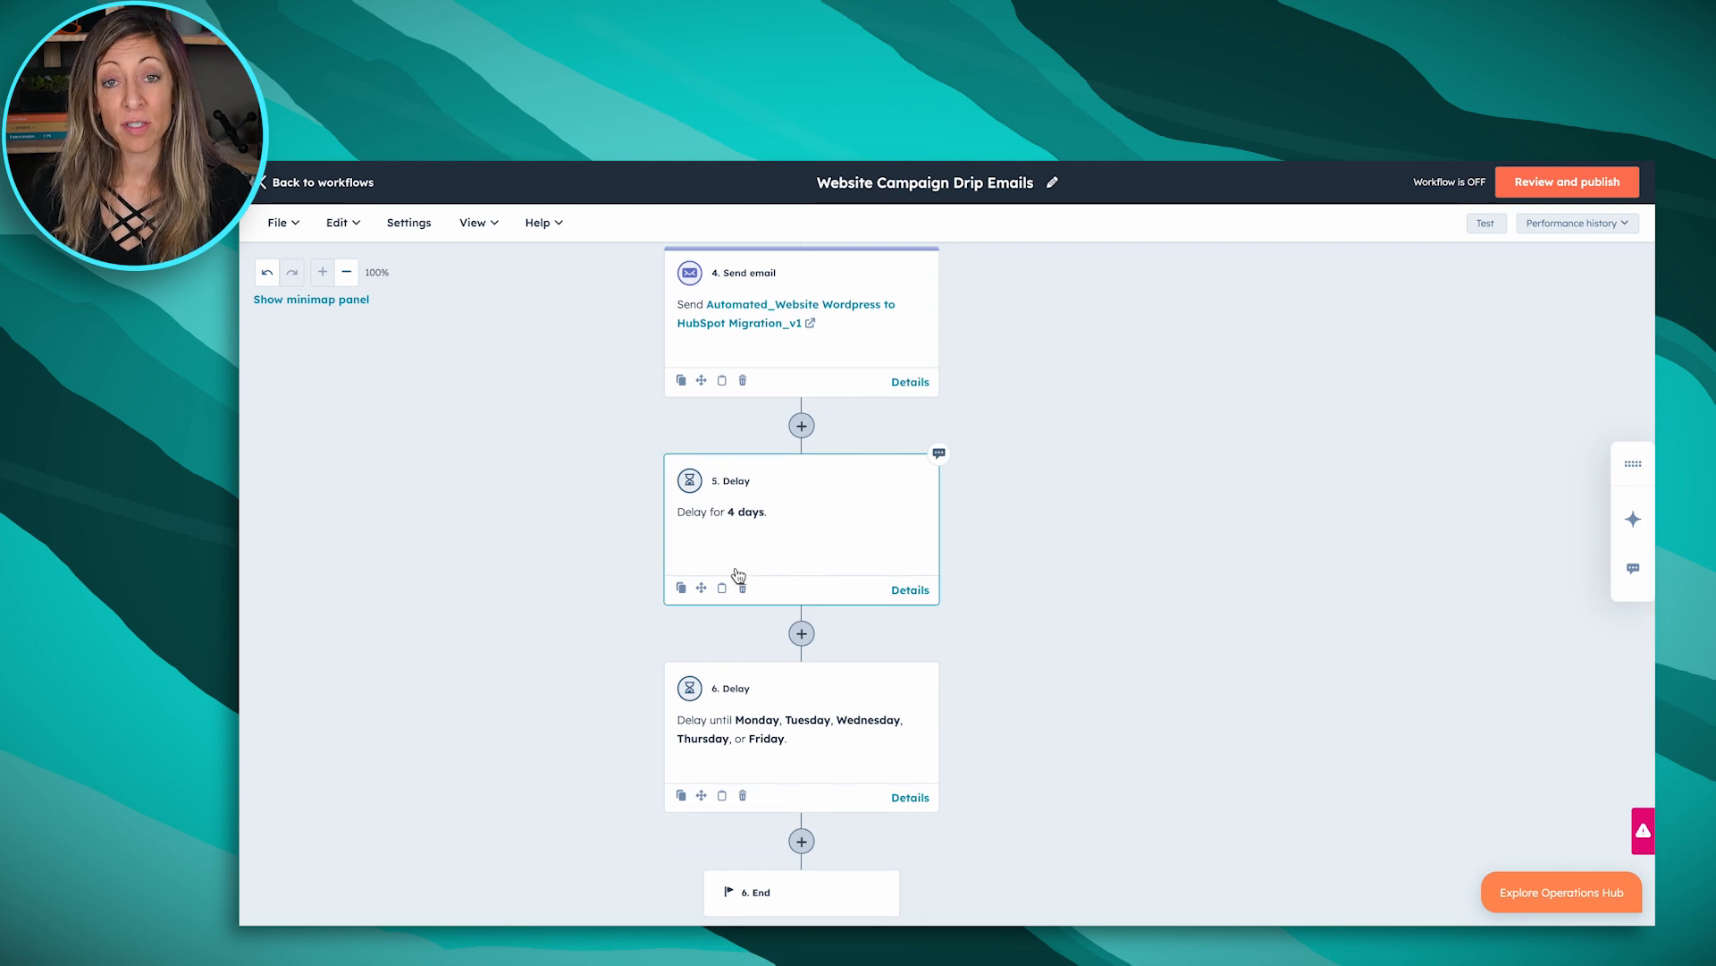
scroll(777, 563, down, 2)
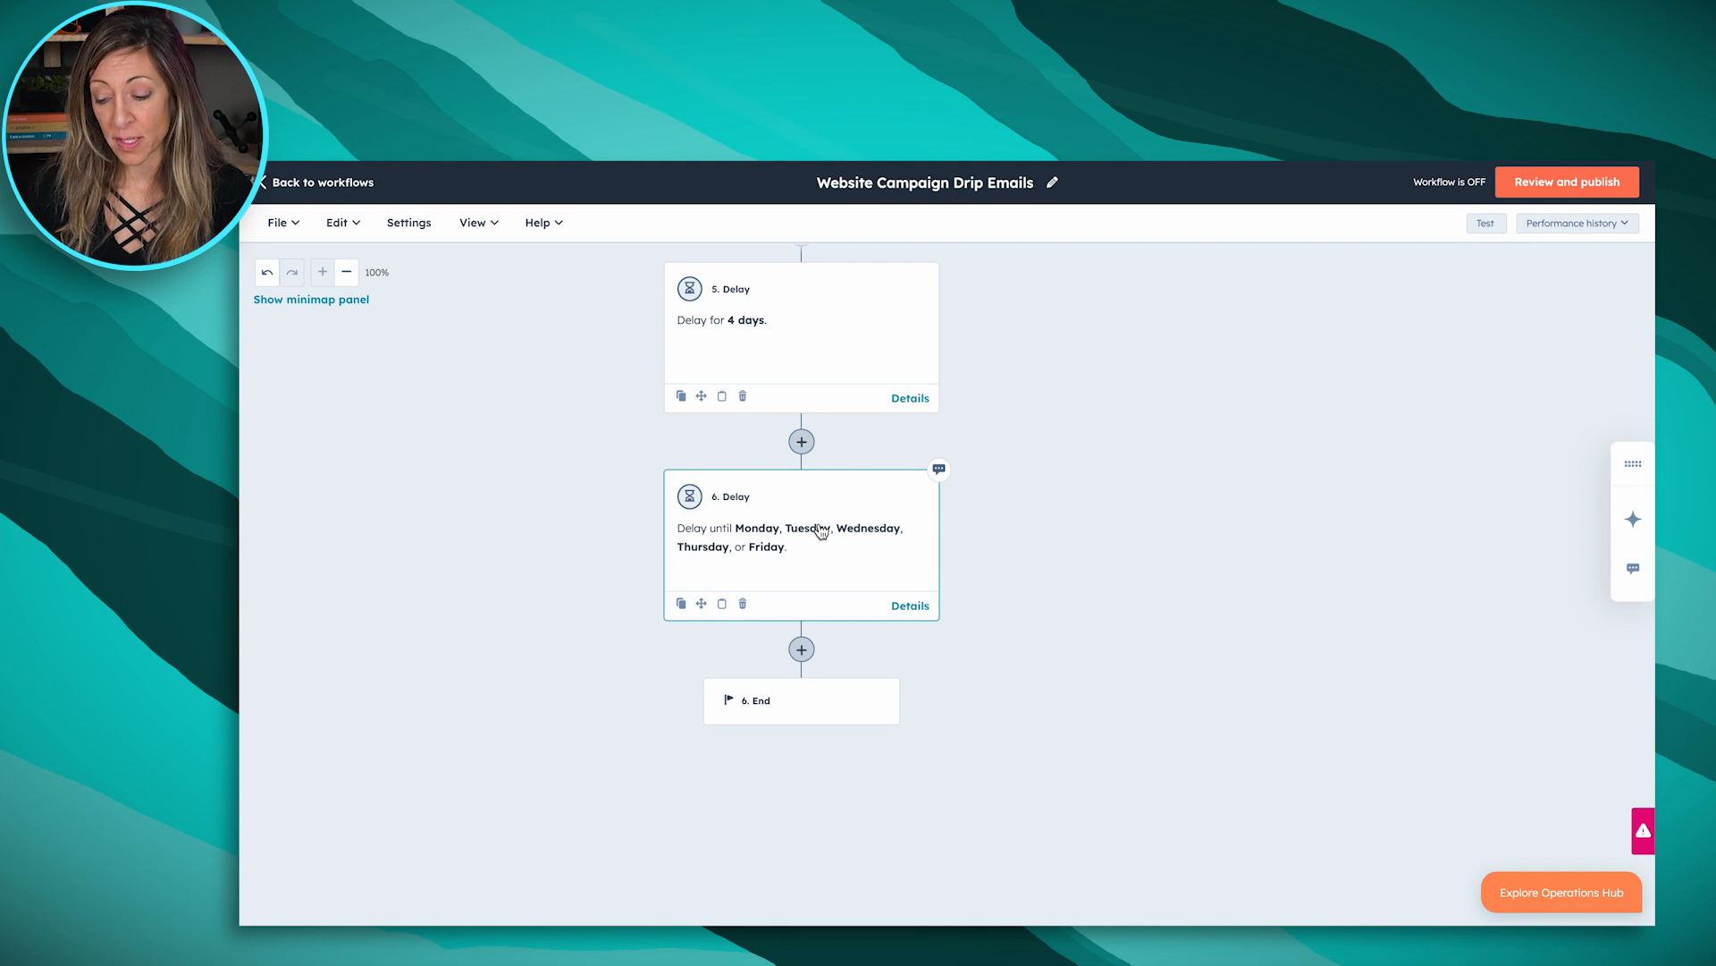
scroll(818, 532, up, 5)
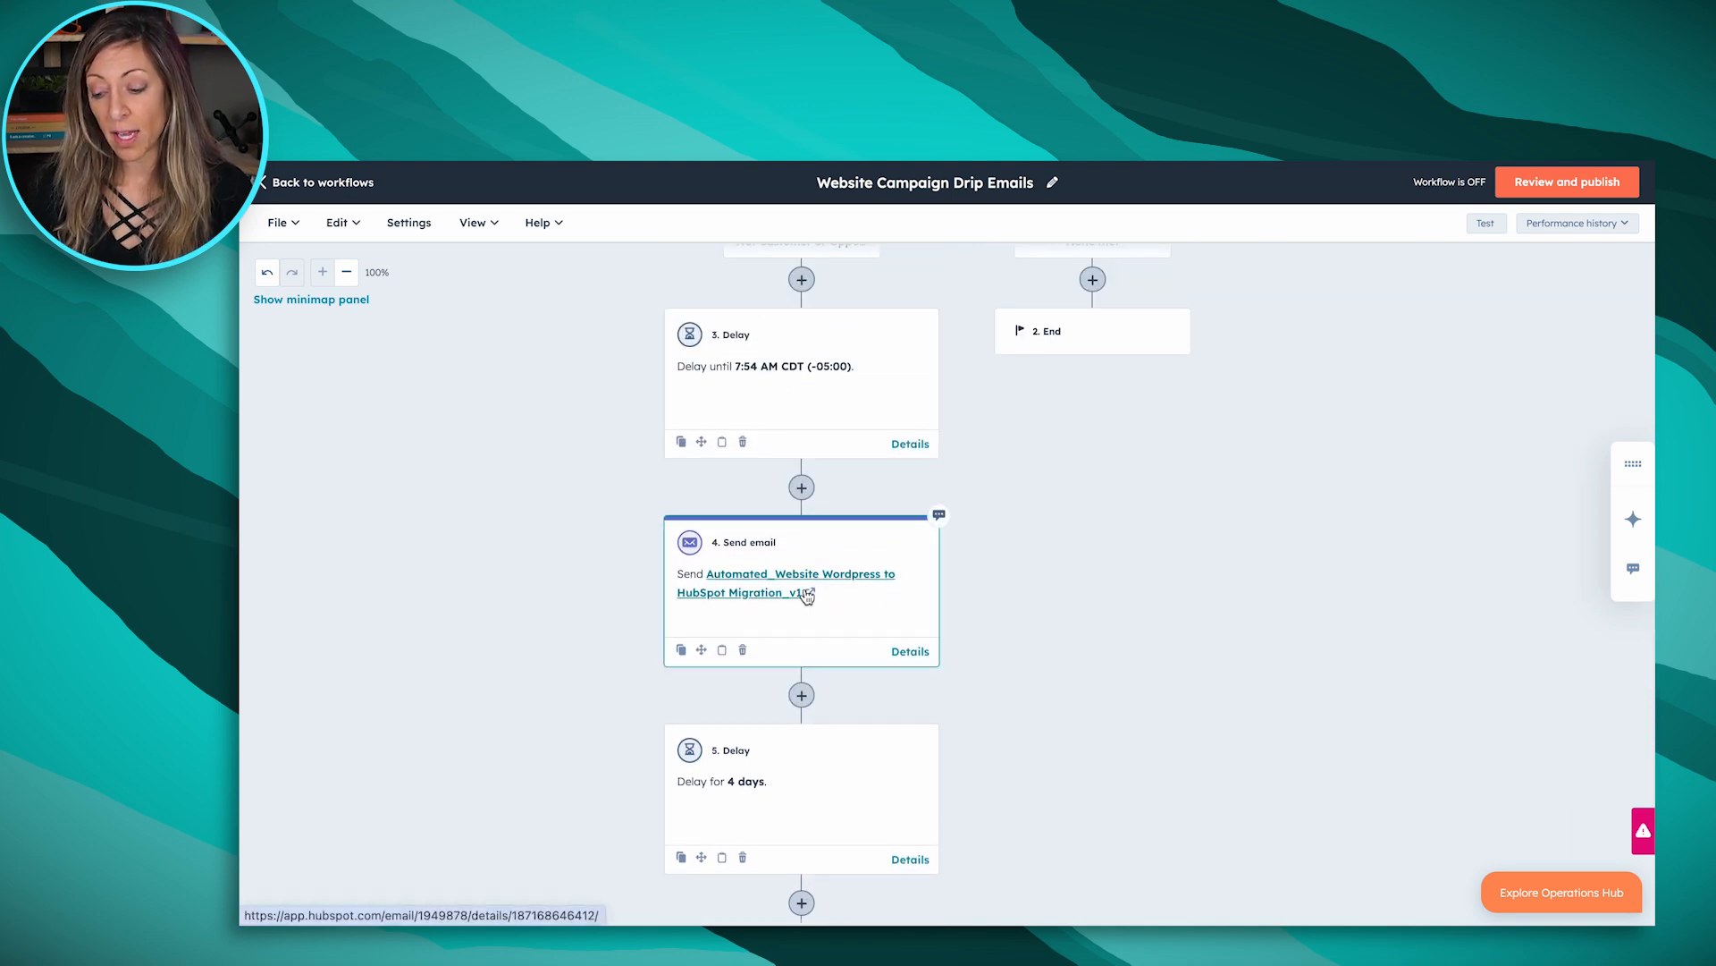
scroll(803, 595, down, 5)
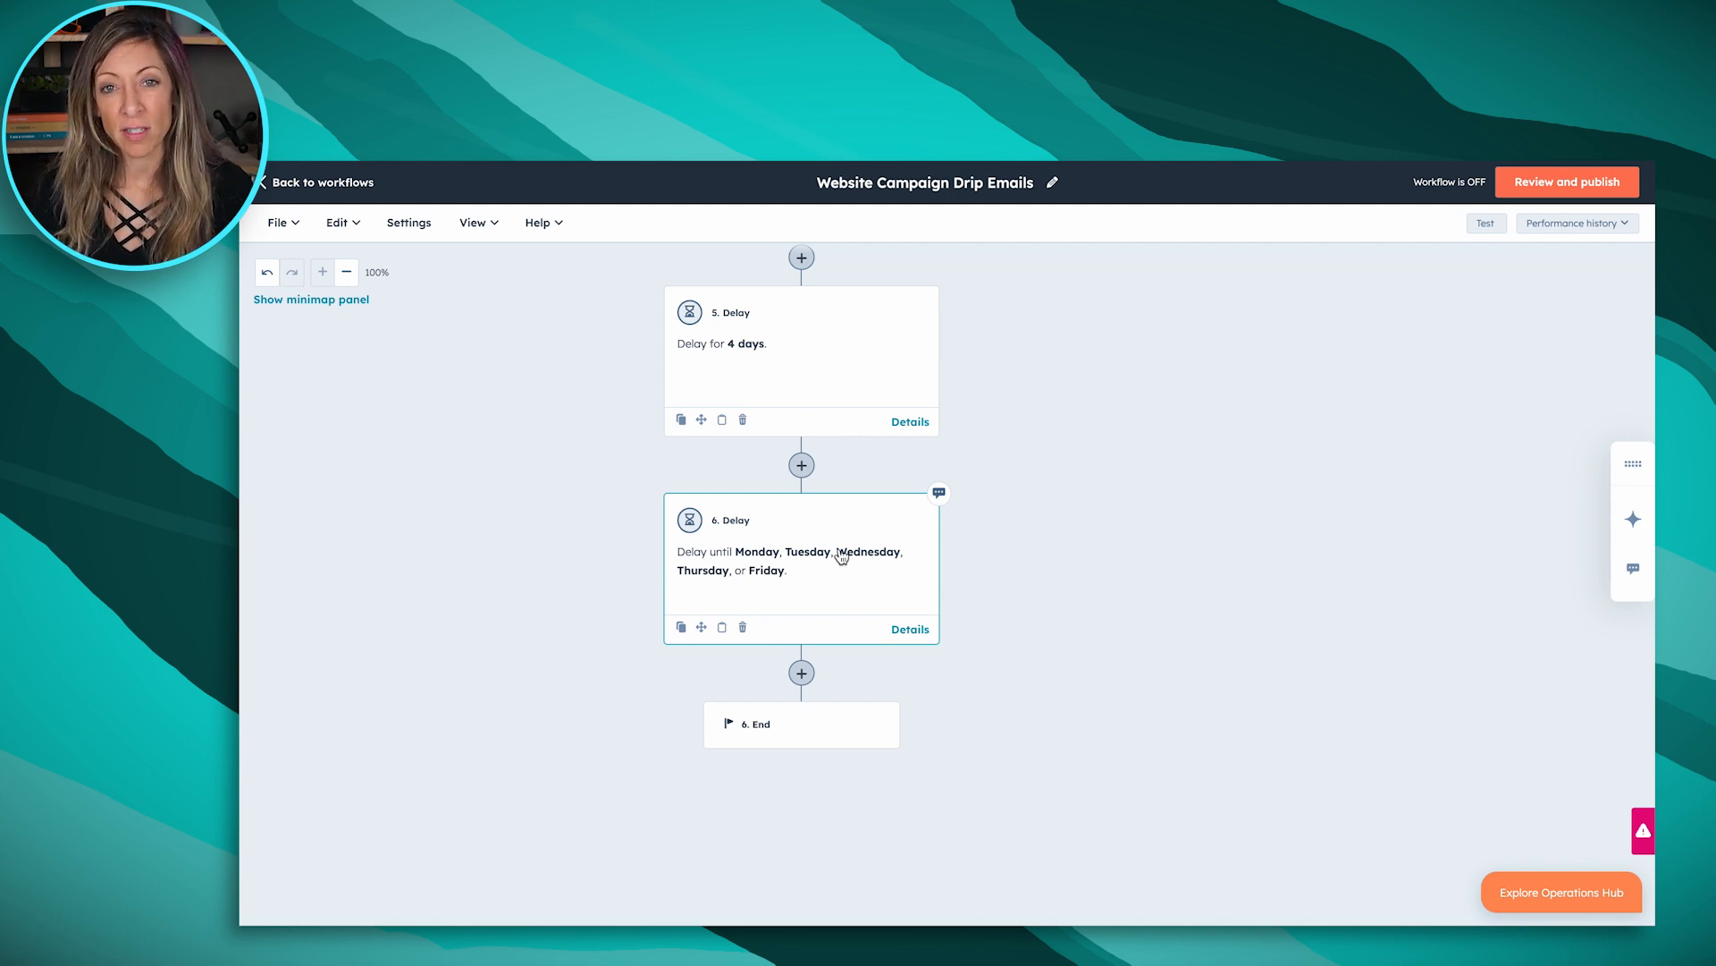
scroll(841, 556, up, 7)
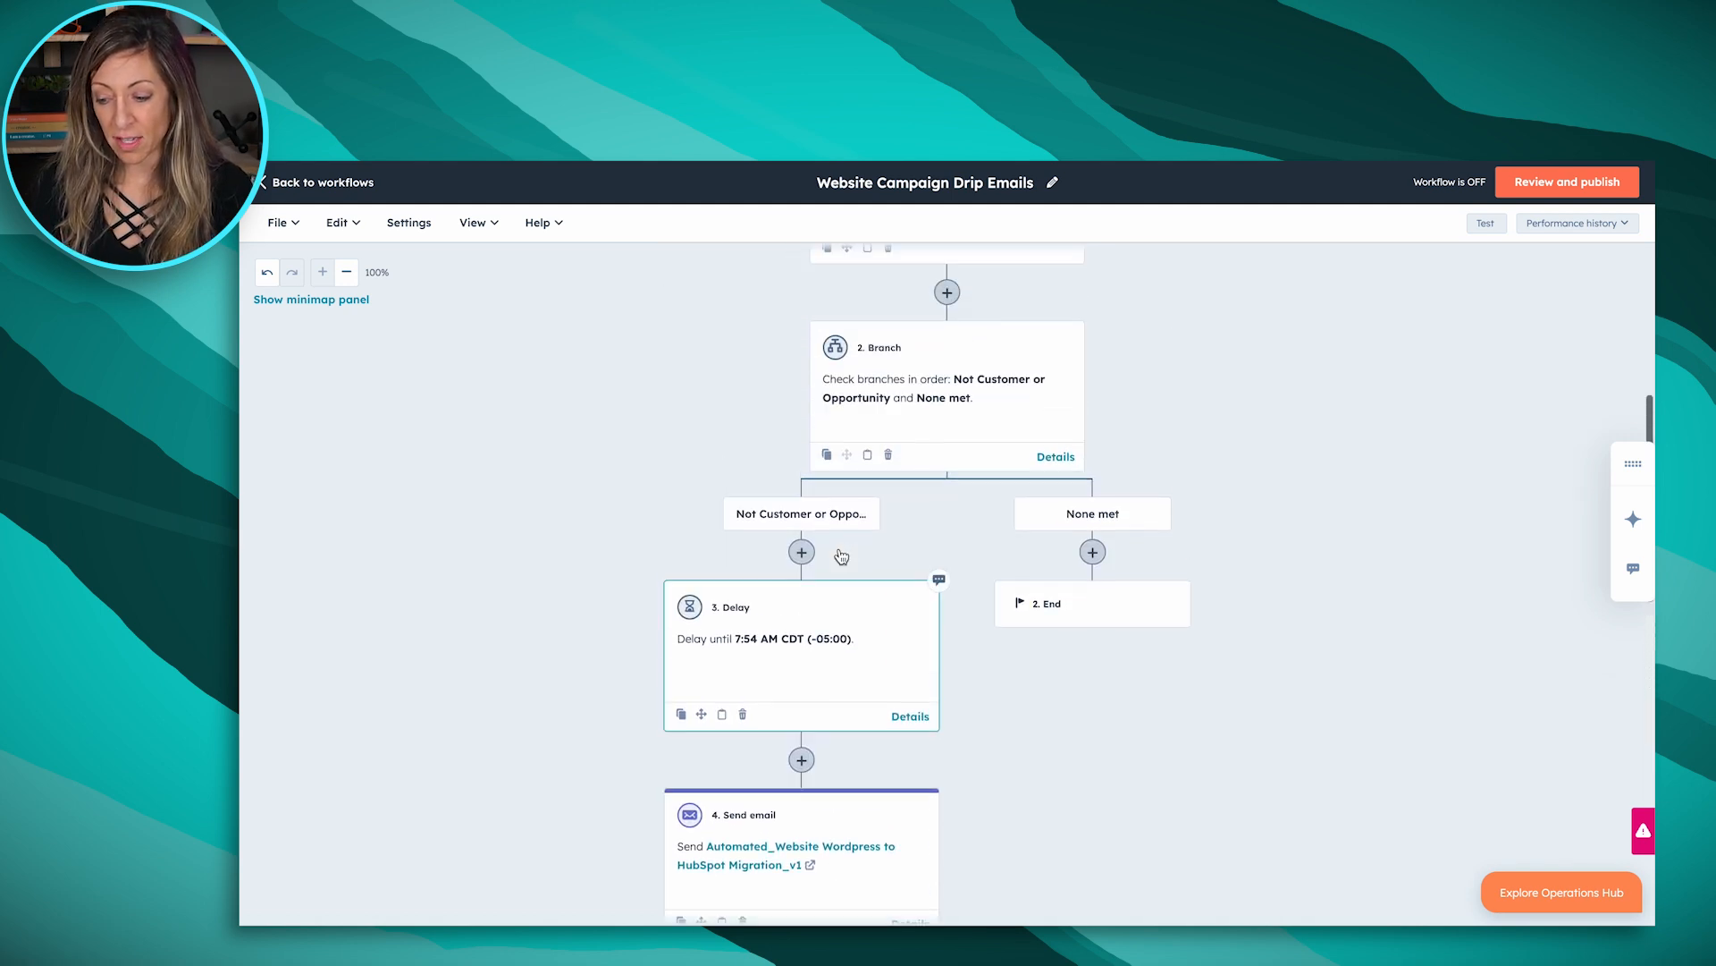
scroll(841, 634, down, 3)
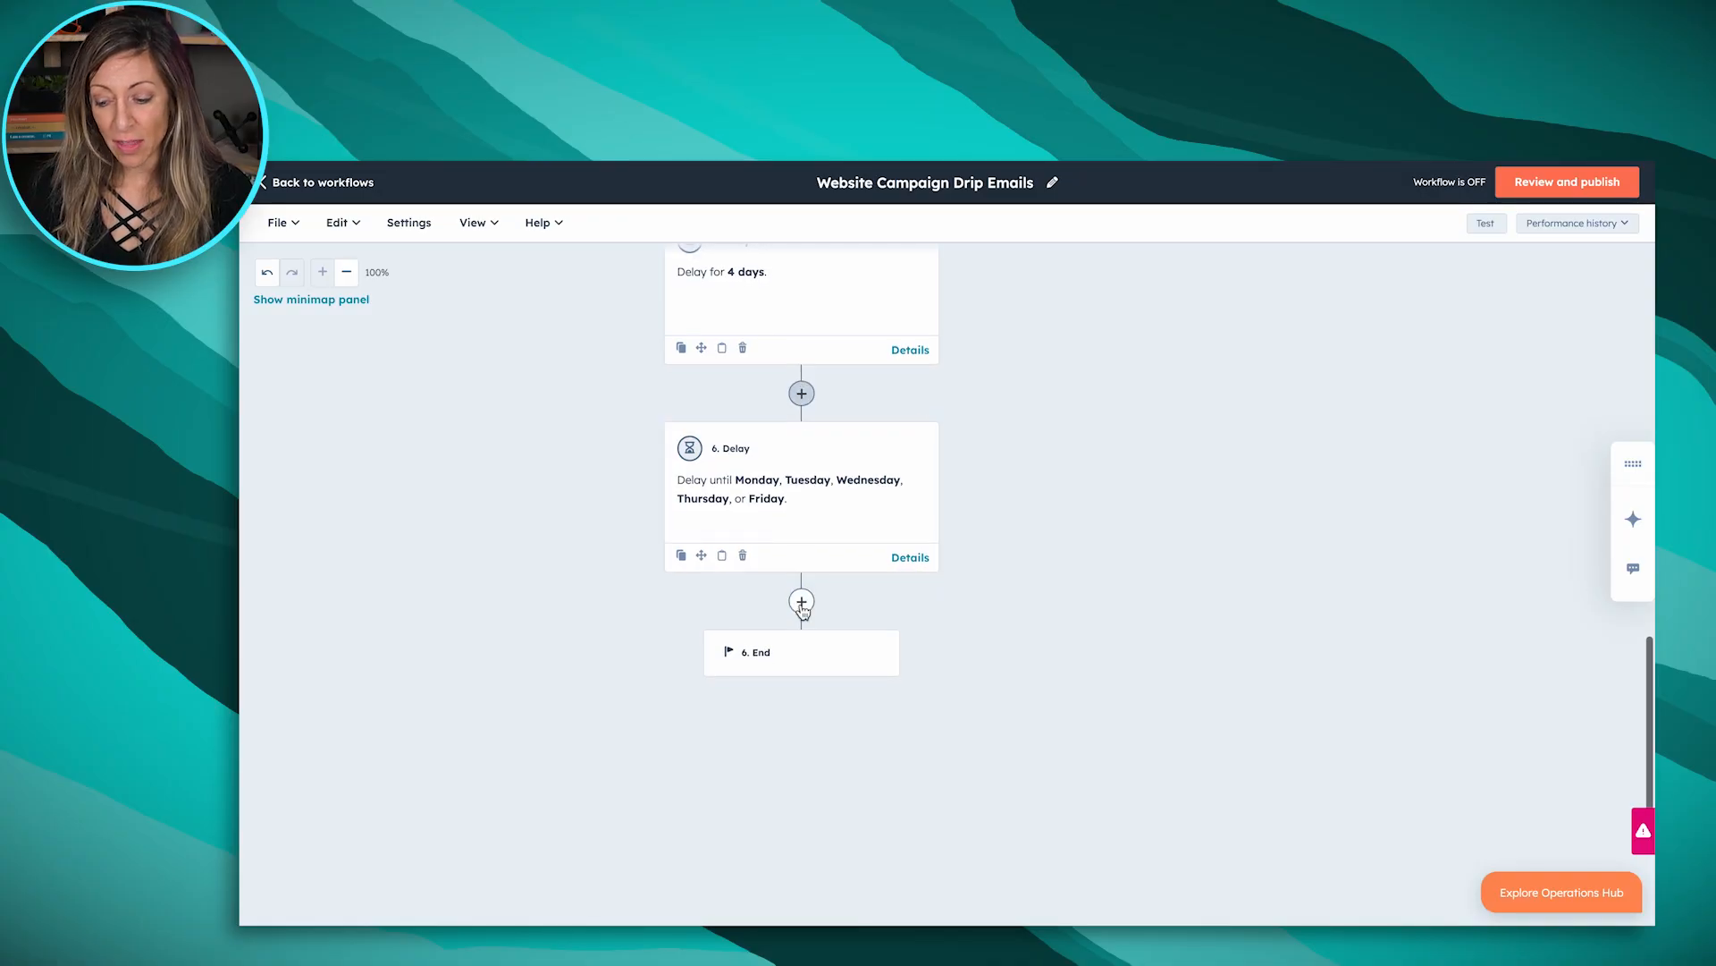
Step: Start a new action after the weekday delay and search the available actions for "marketing status" and "delay"
click(801, 600)
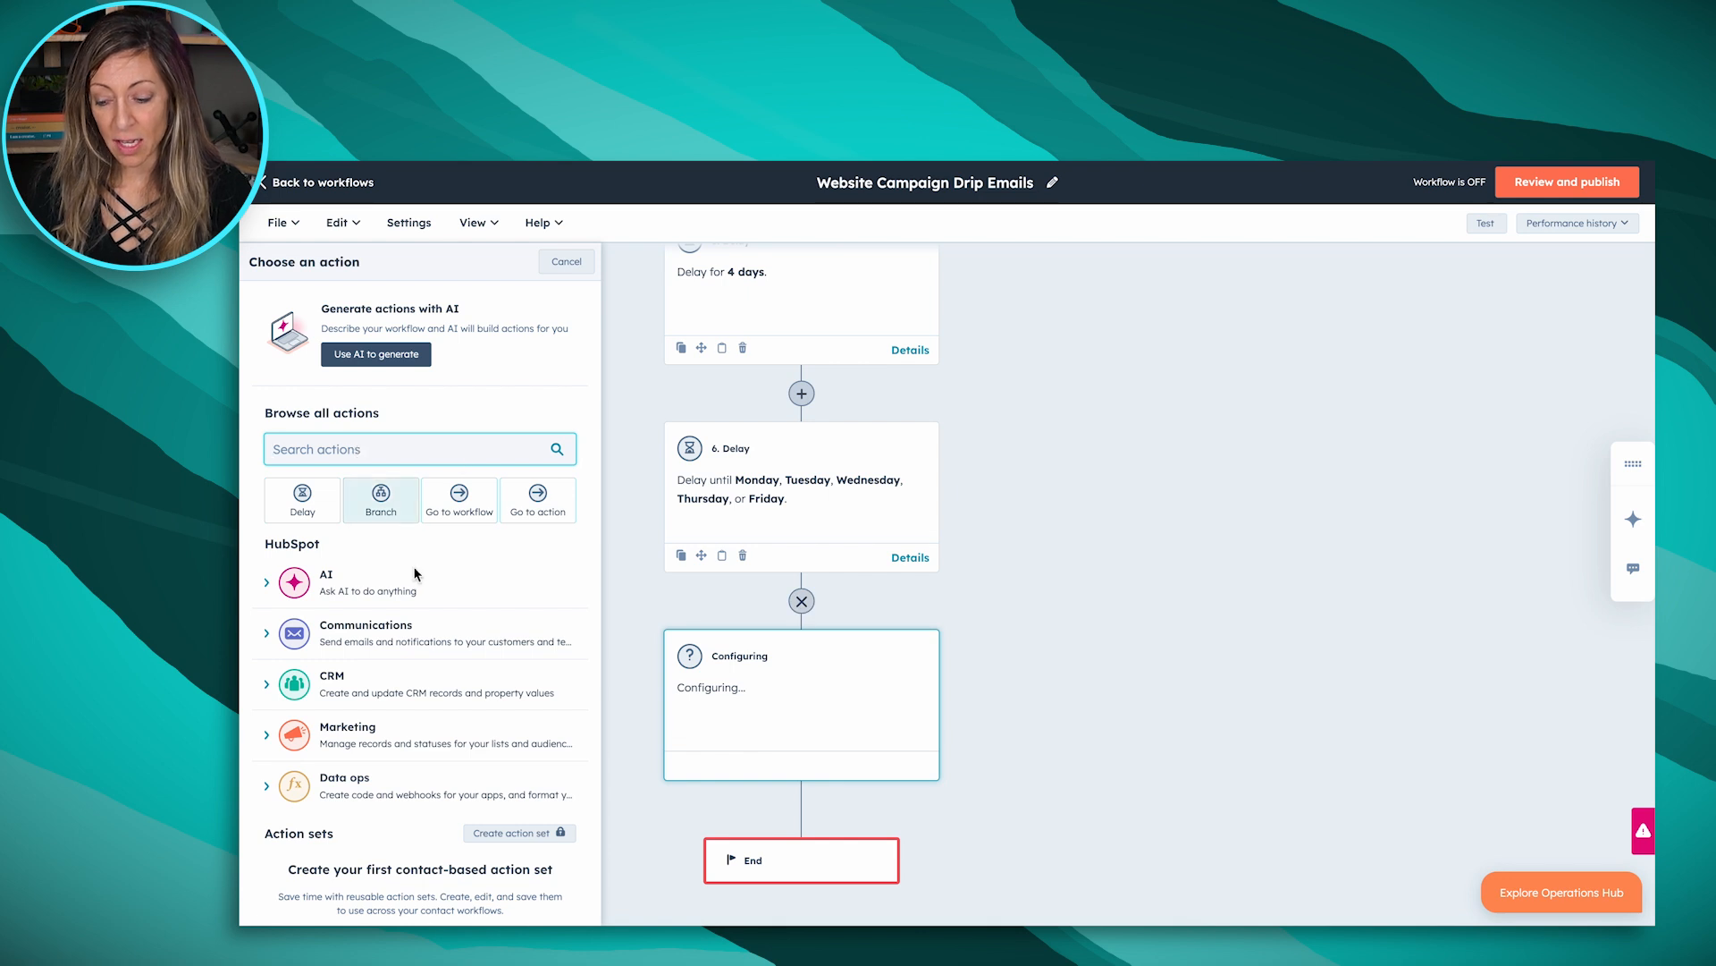
scroll(769, 487, up, 5)
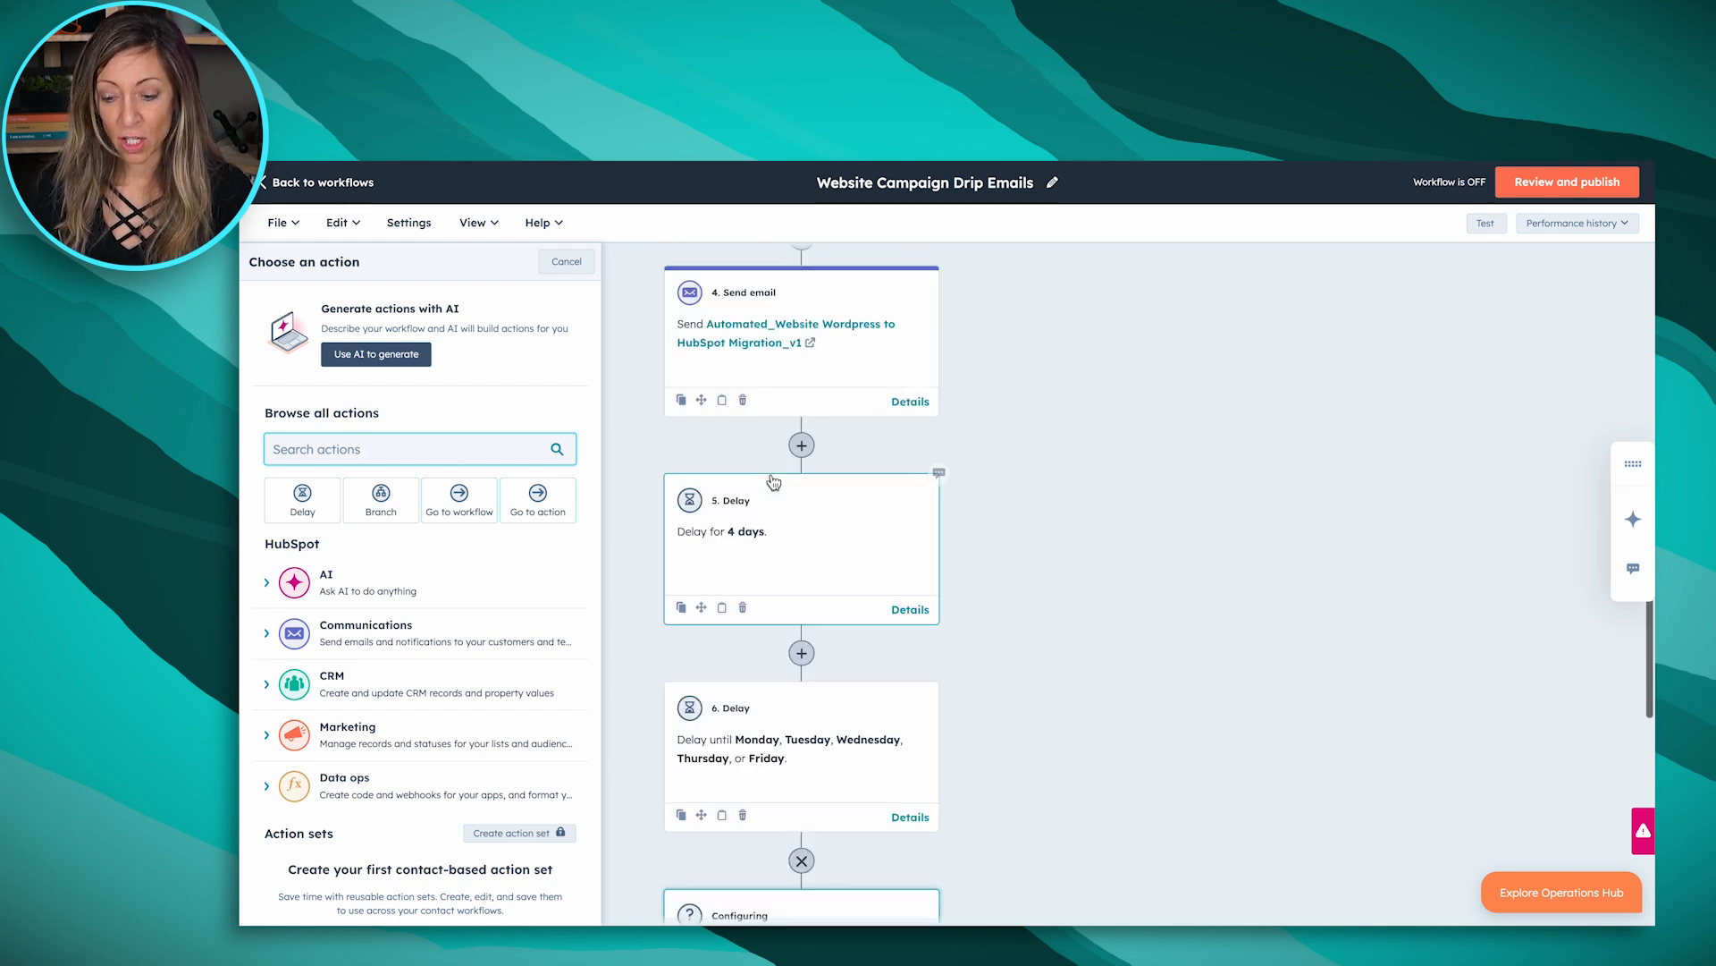
scroll(774, 483, down, 3)
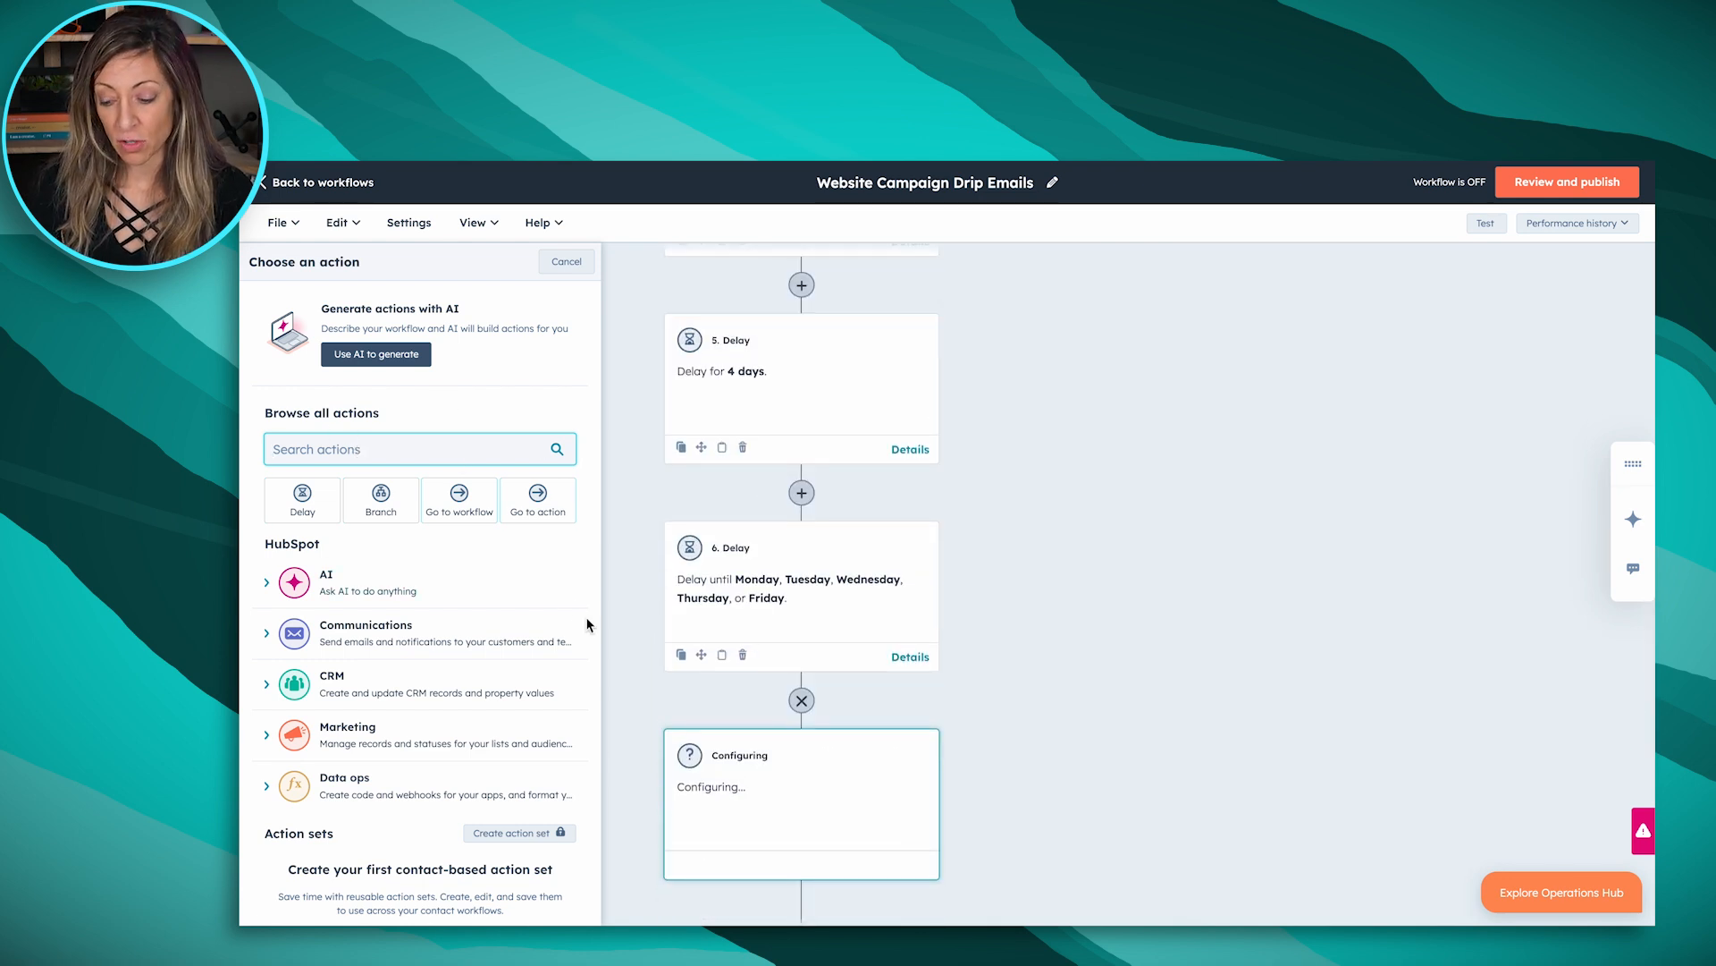
text(marketi)
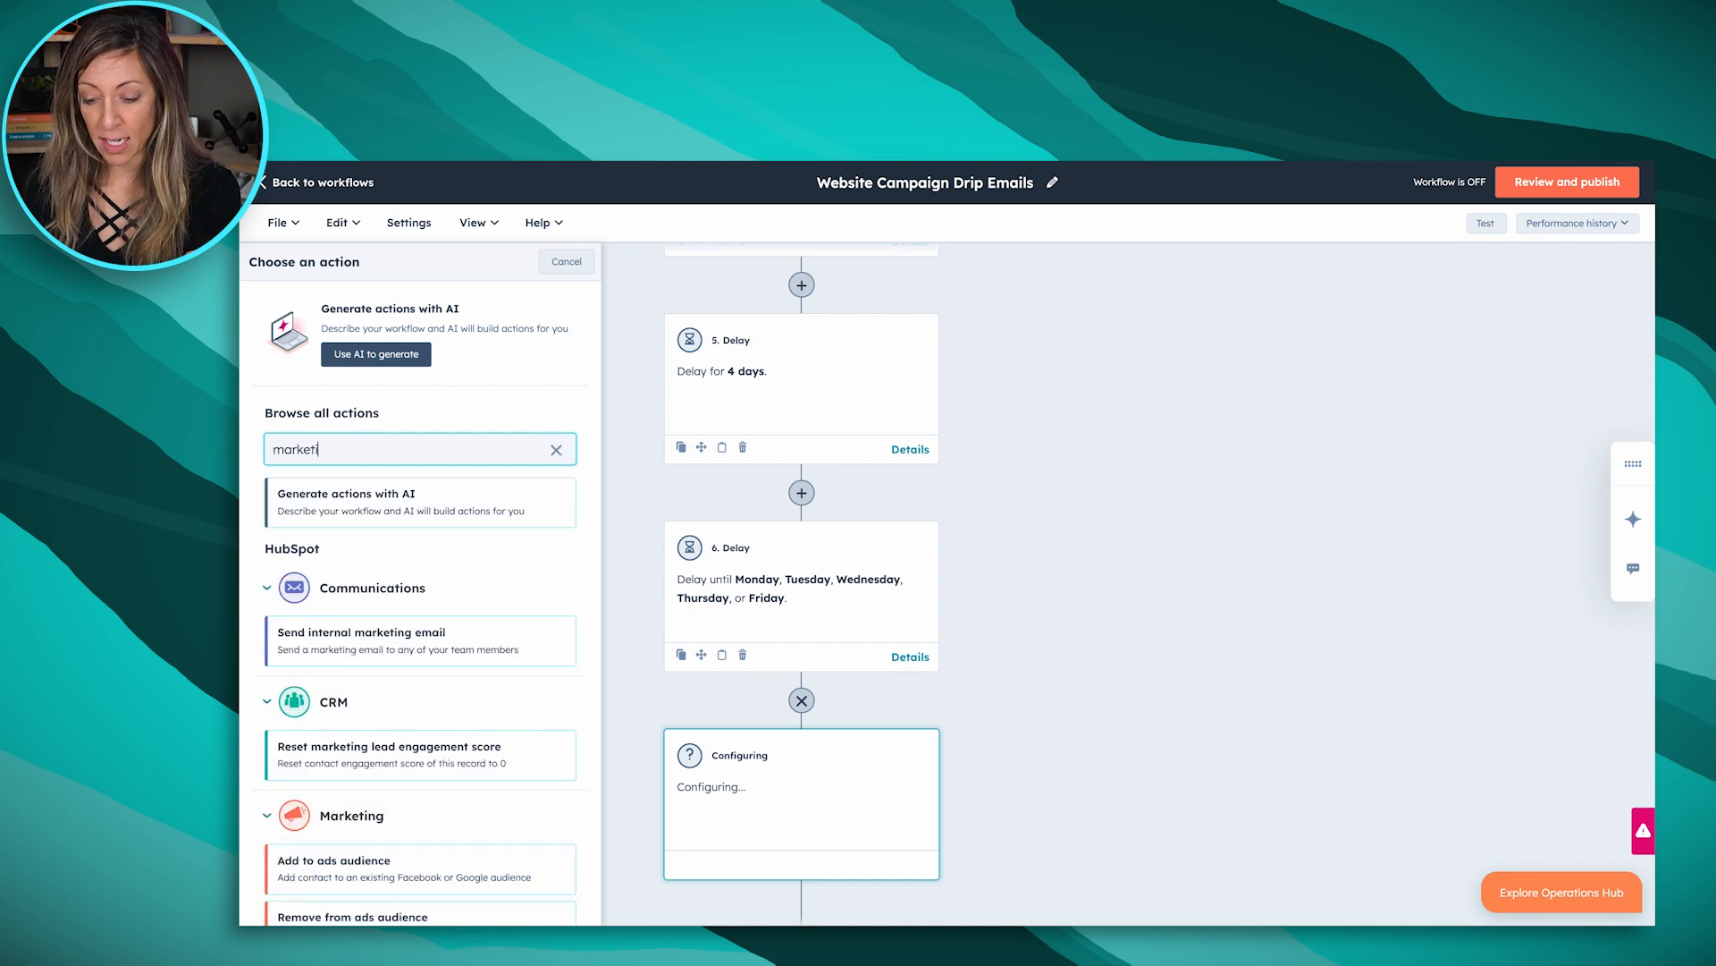
text(ng status)
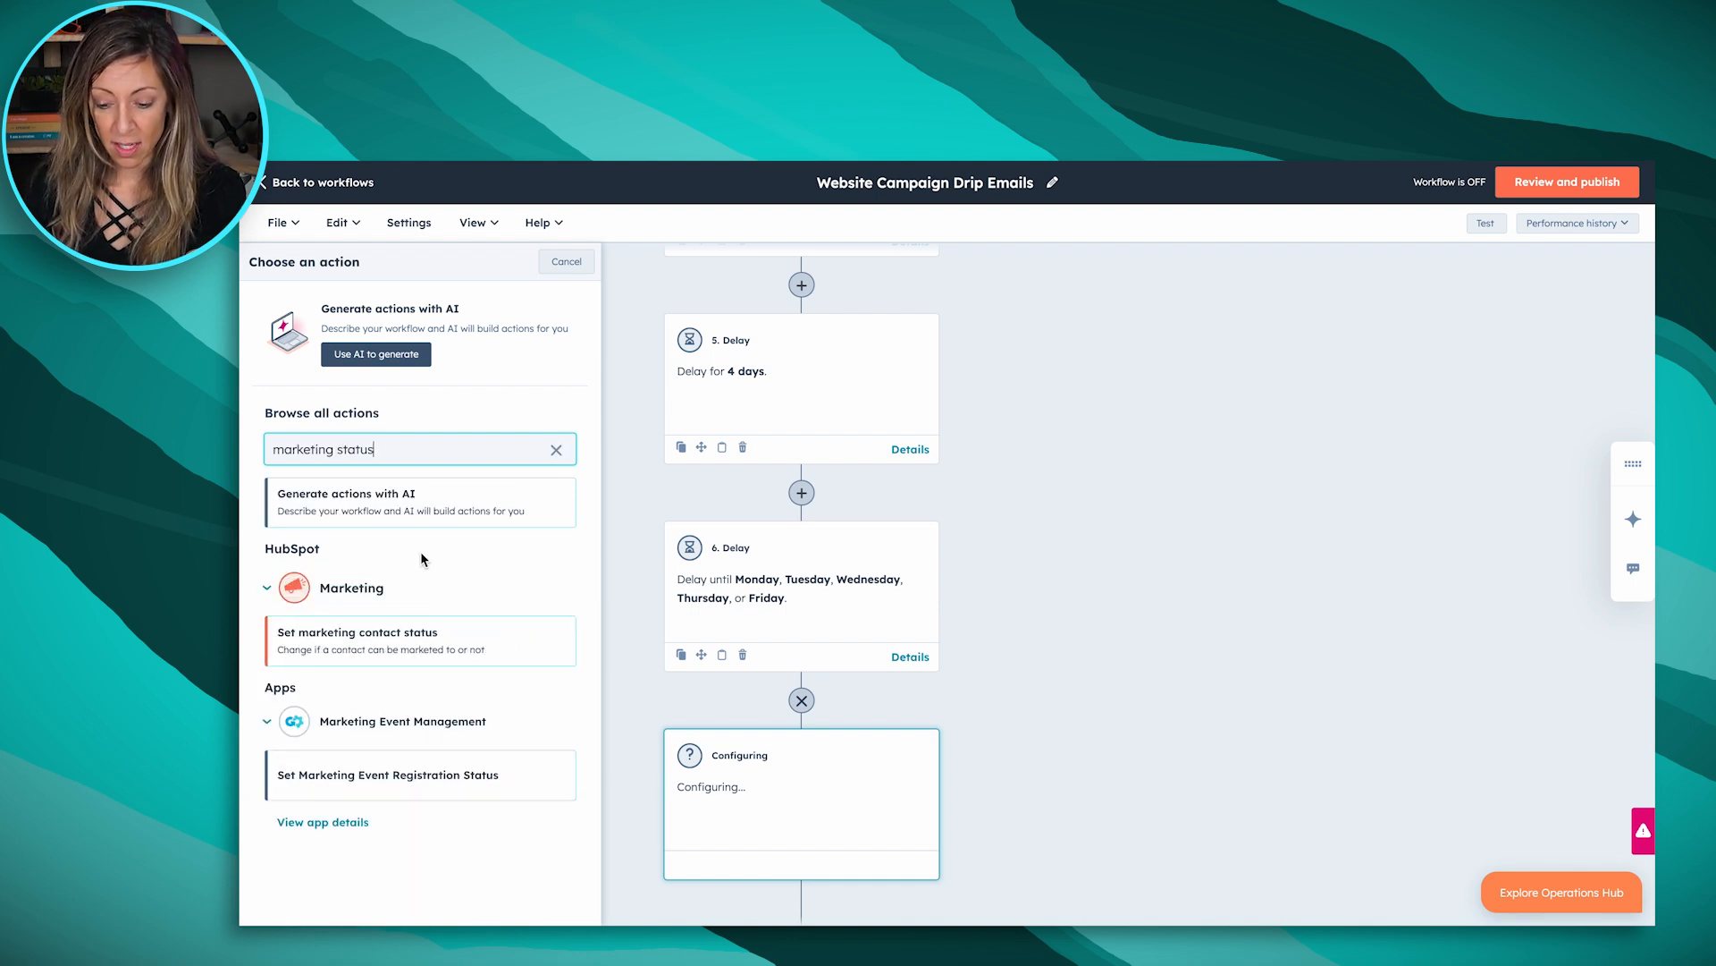
drag(376, 449, 237, 448)
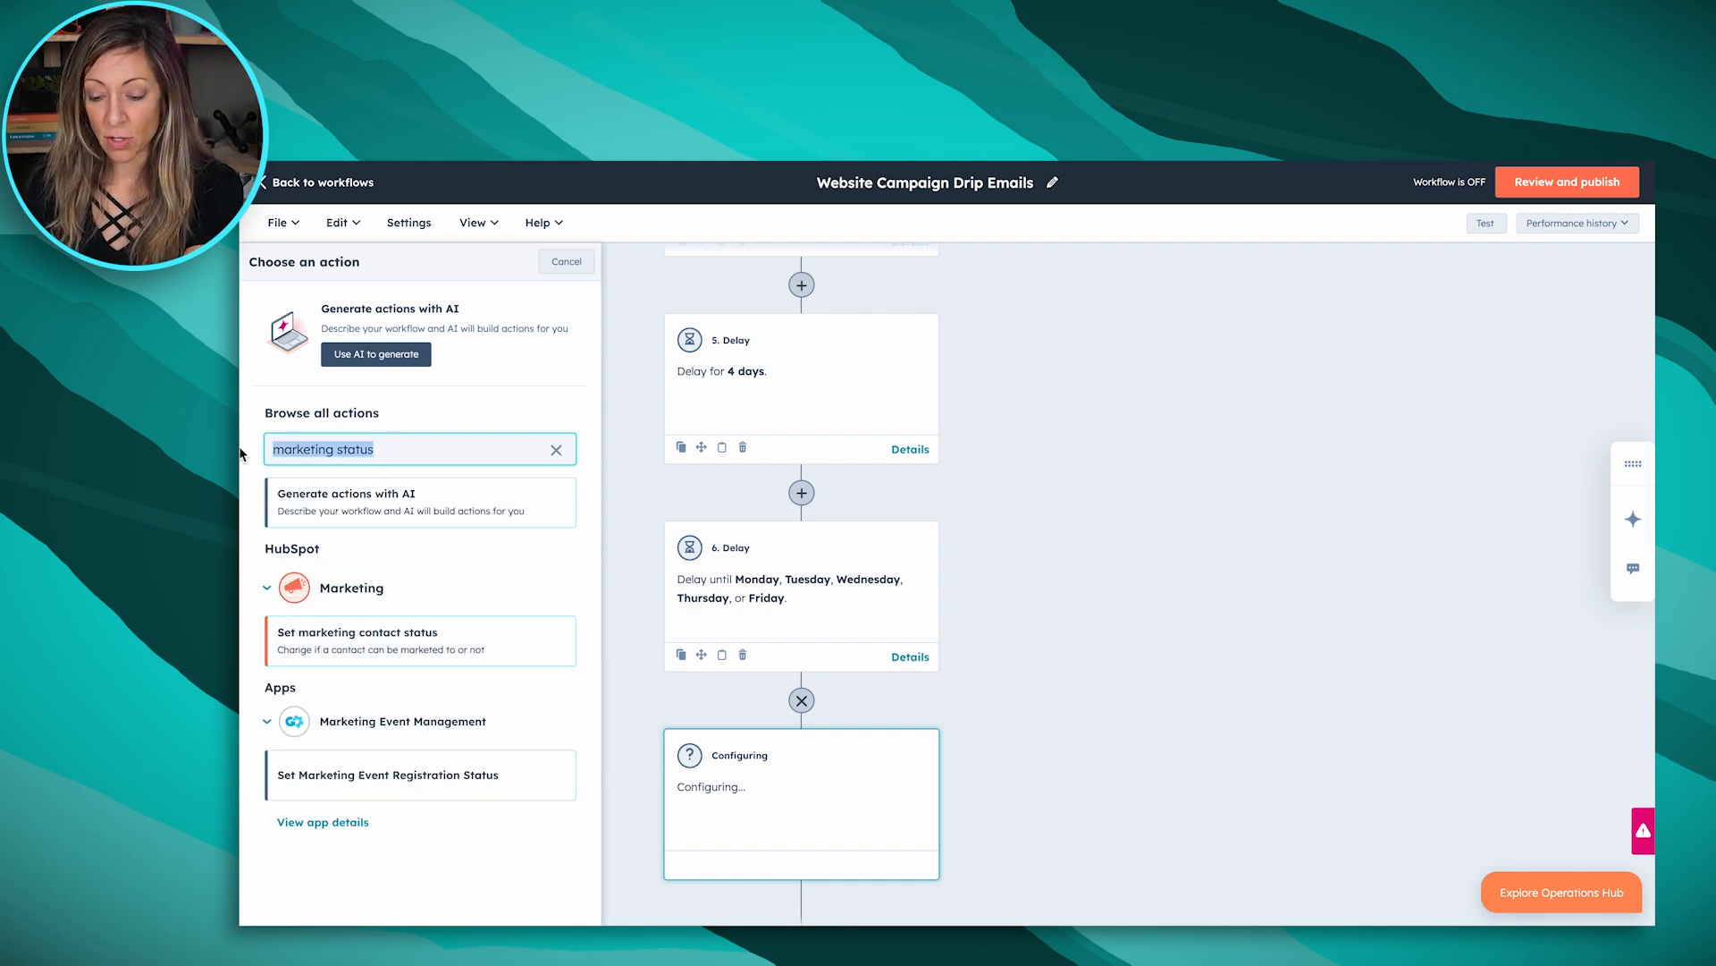
text(delay)
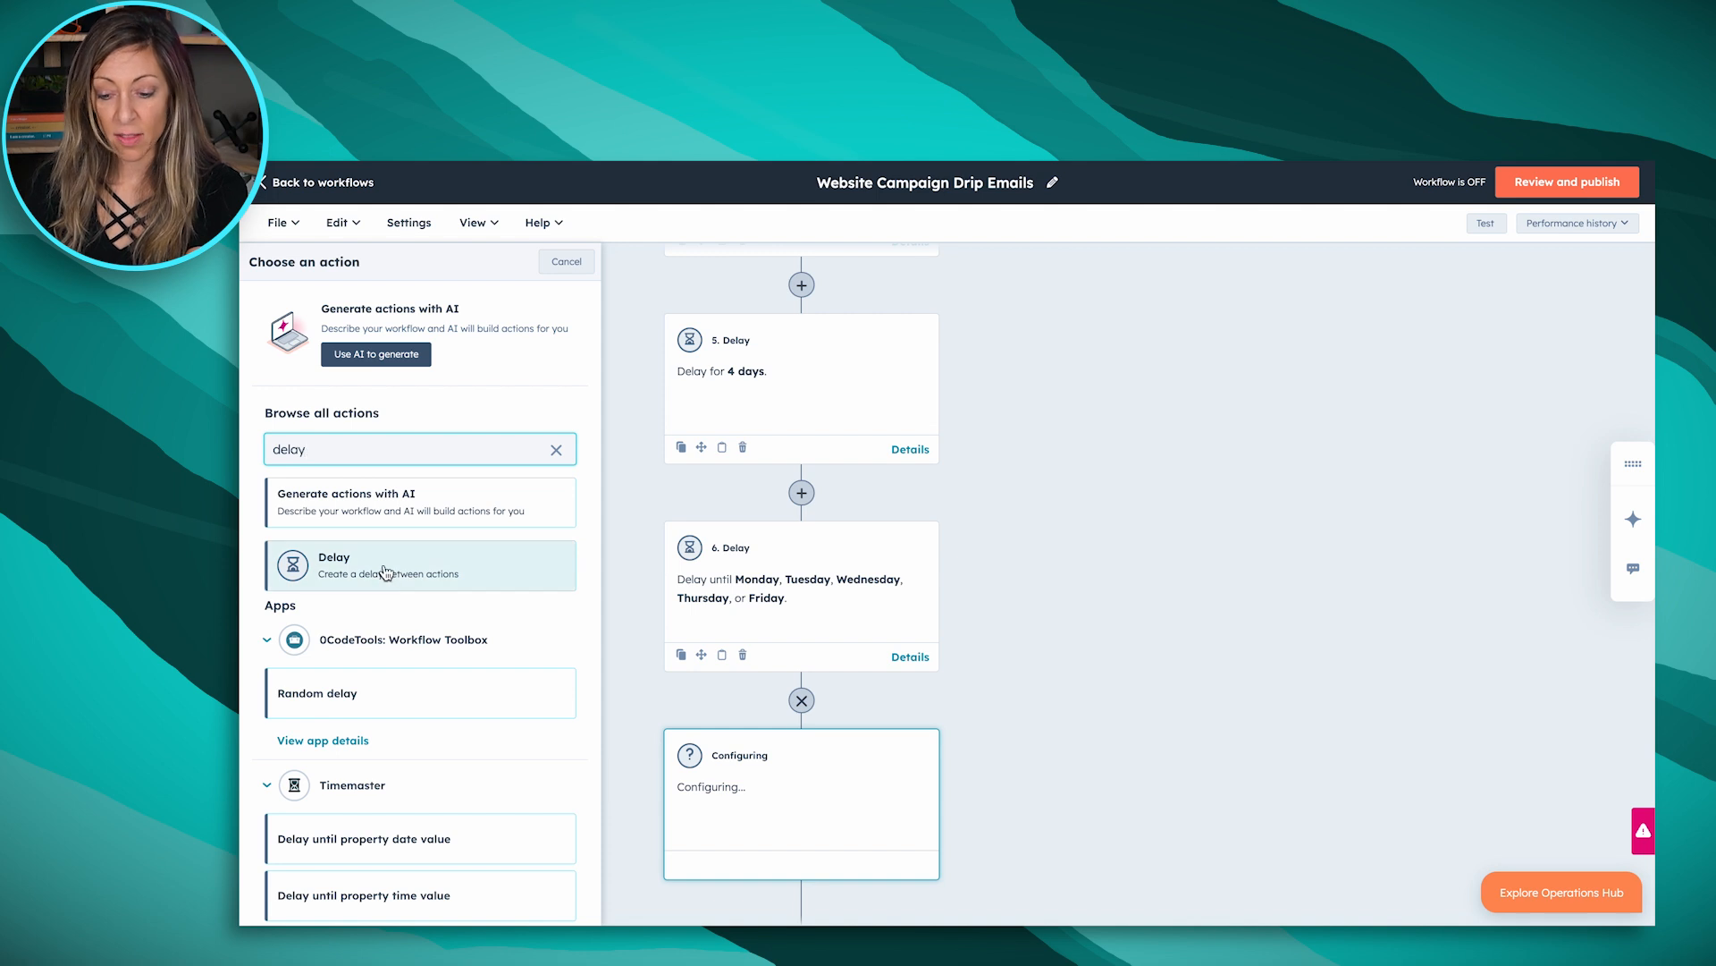
drag(349, 455, 240, 458)
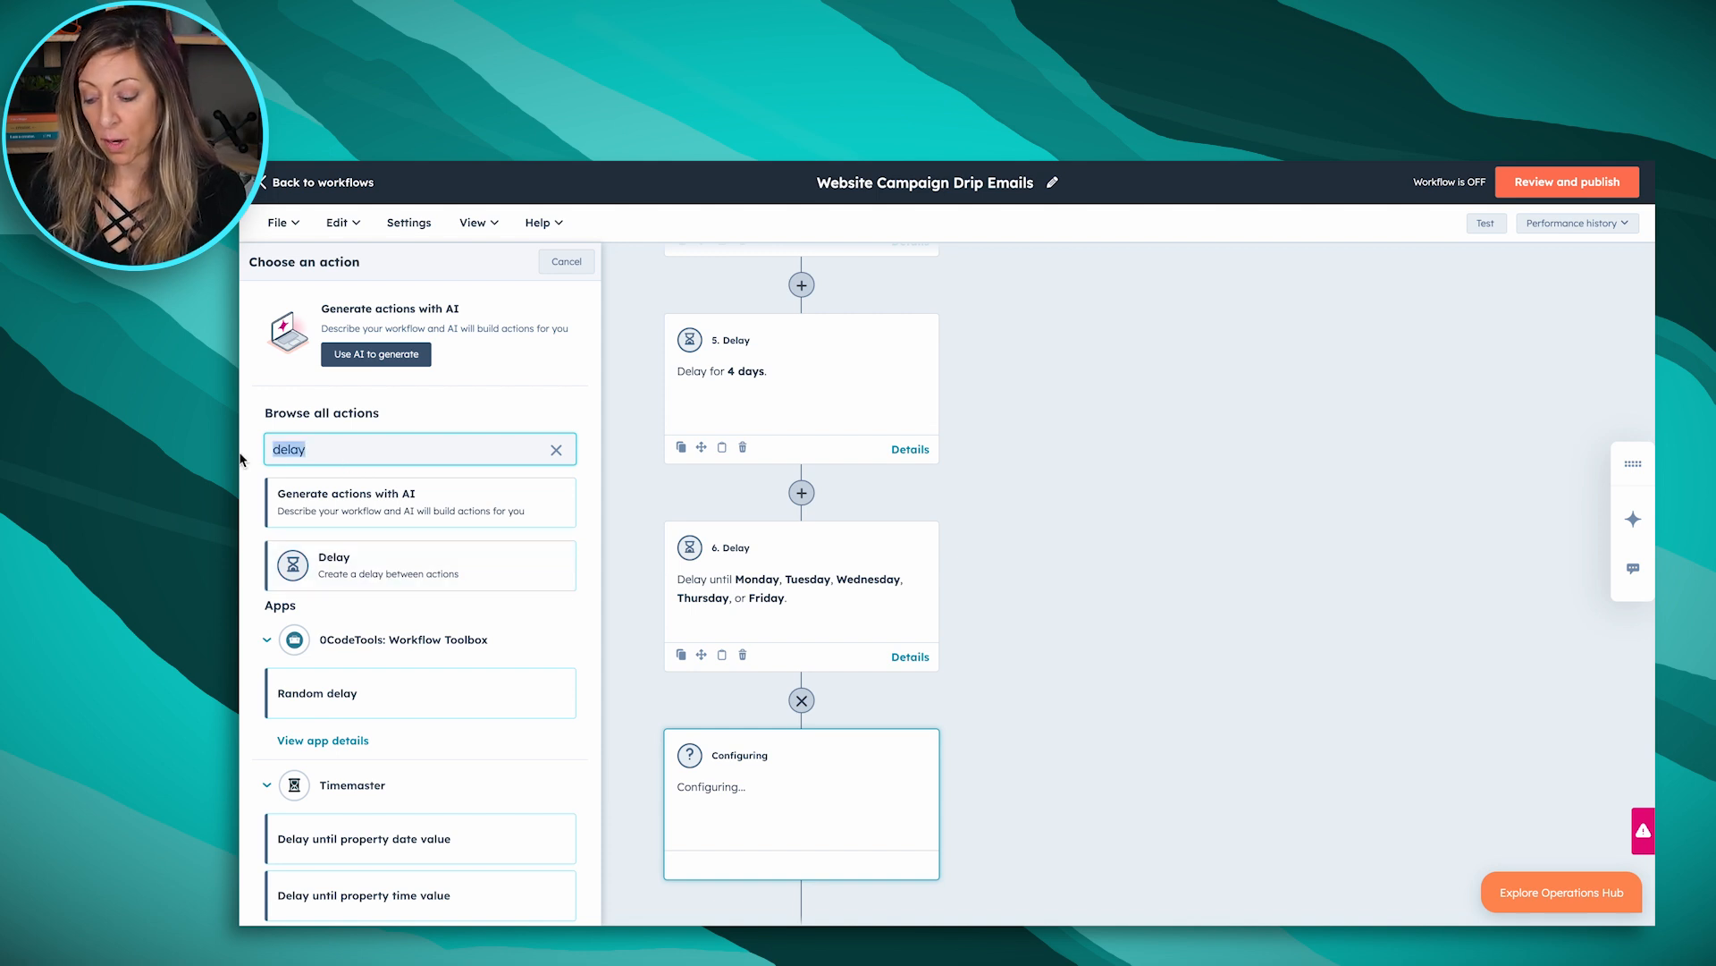
Step: Add a Send email action directly after the weekday delay using Automated_Website Homepage Best Practices_v1 for the enrolled contact
text(email)
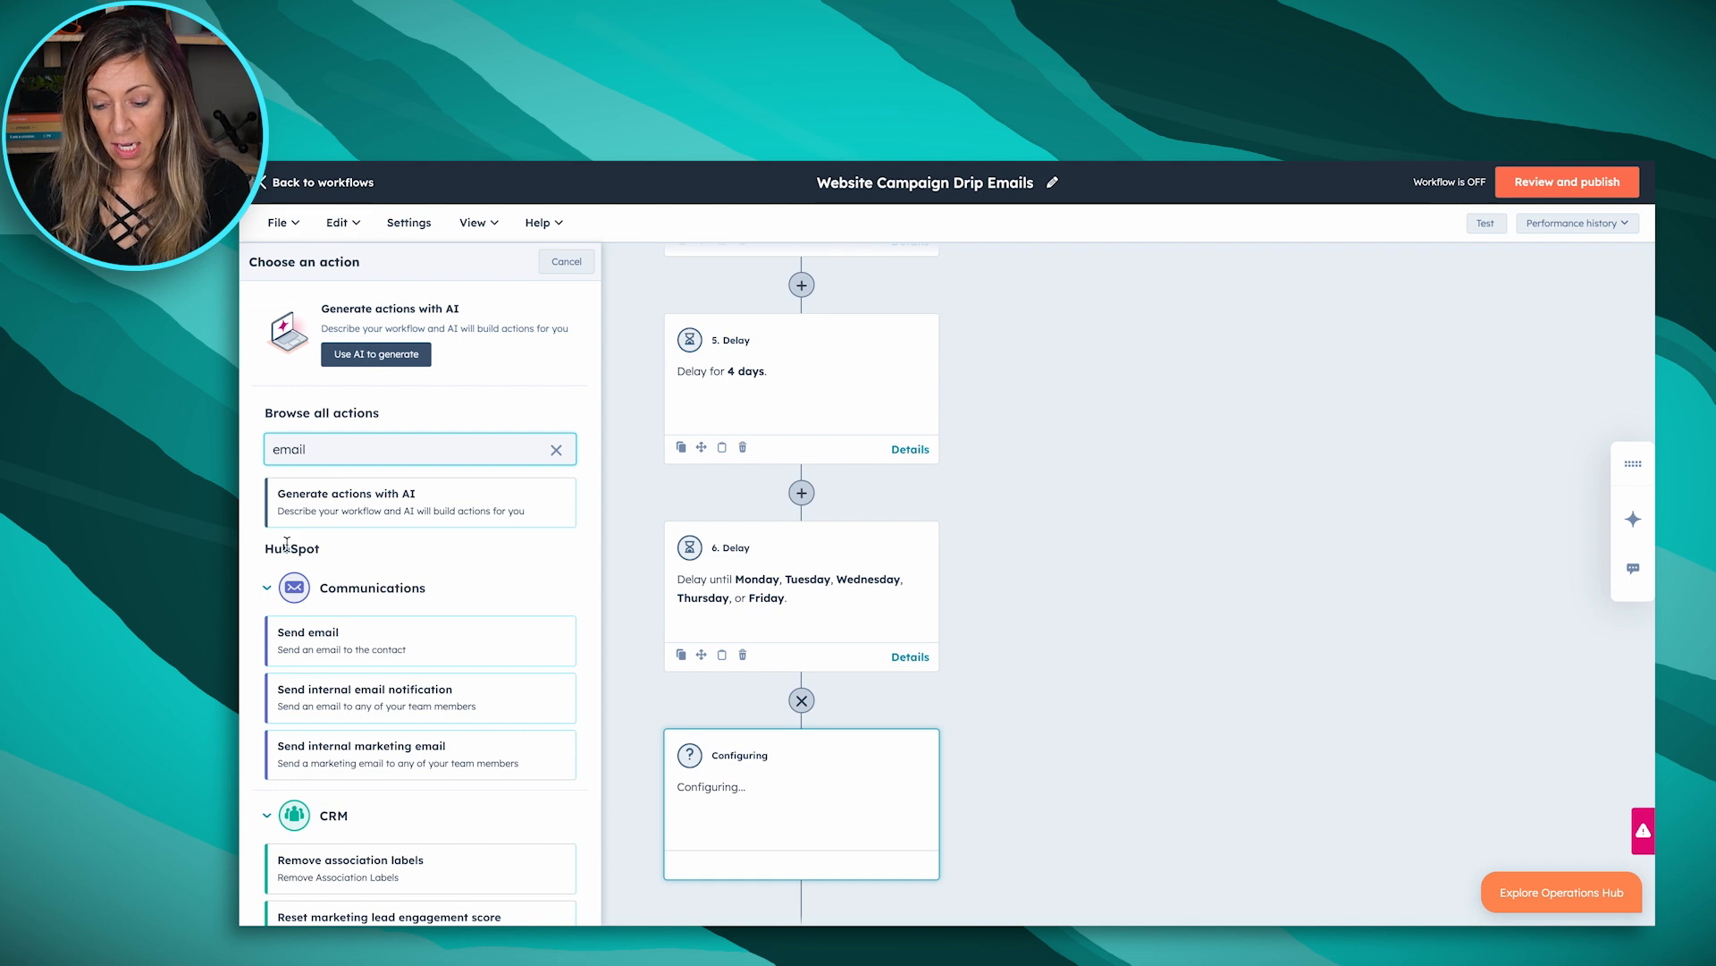
click(338, 636)
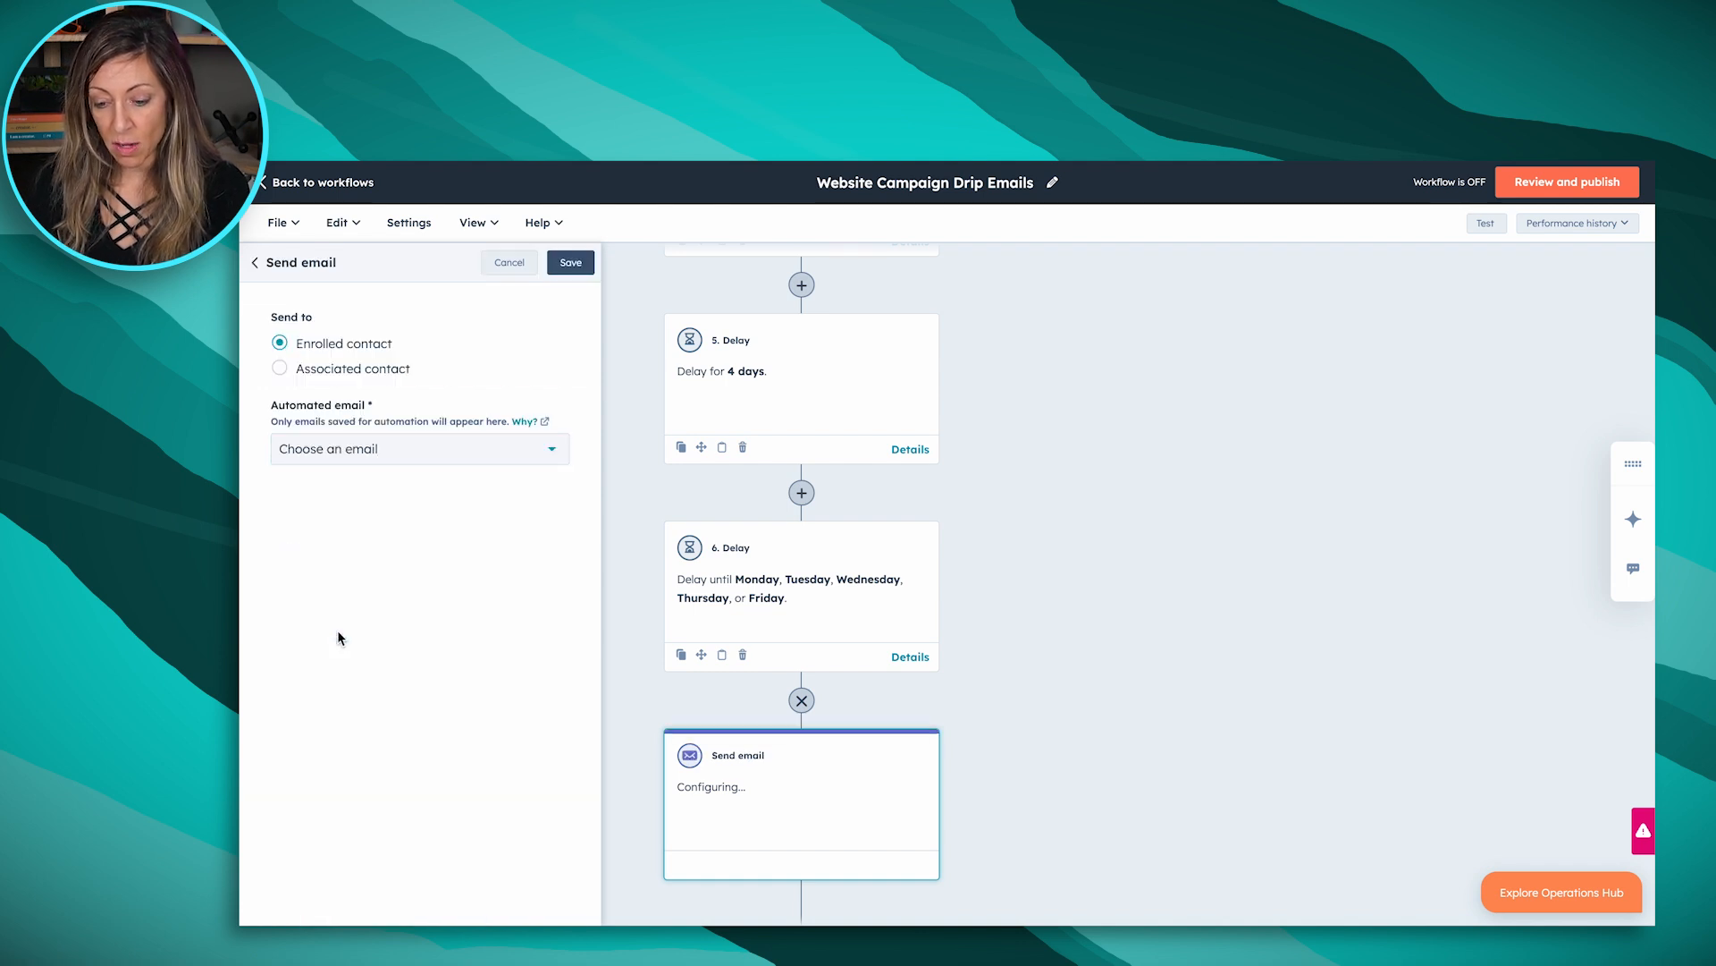
click(387, 463)
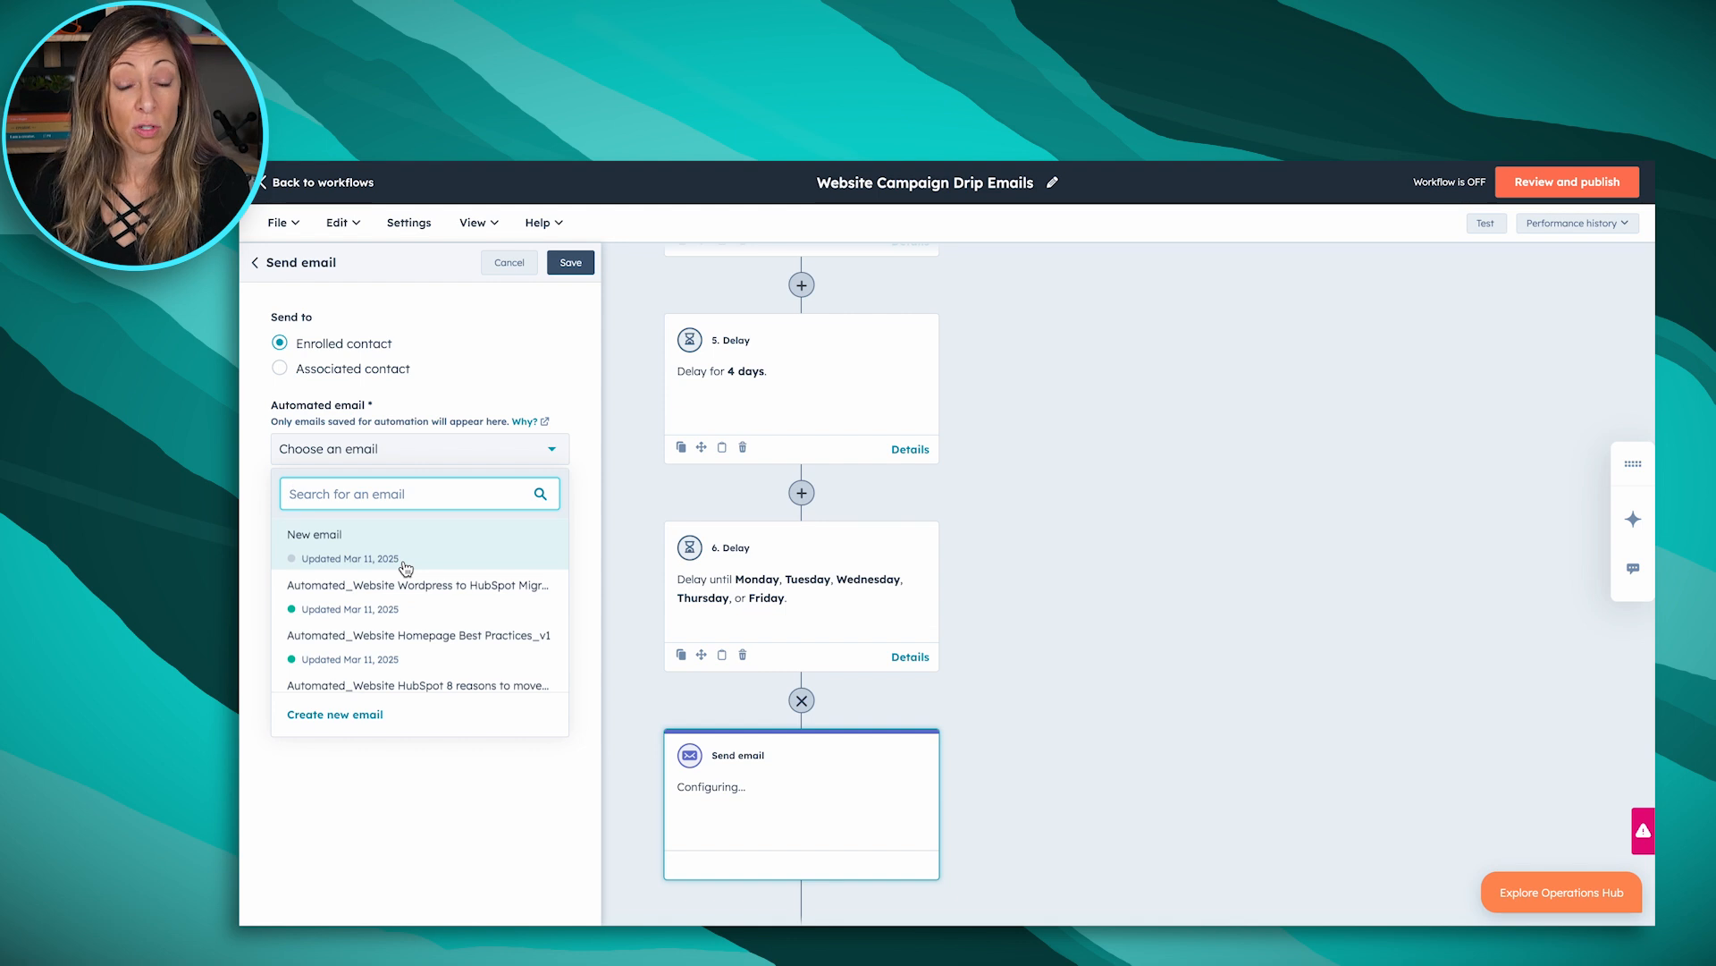
scroll(402, 599, down, 1)
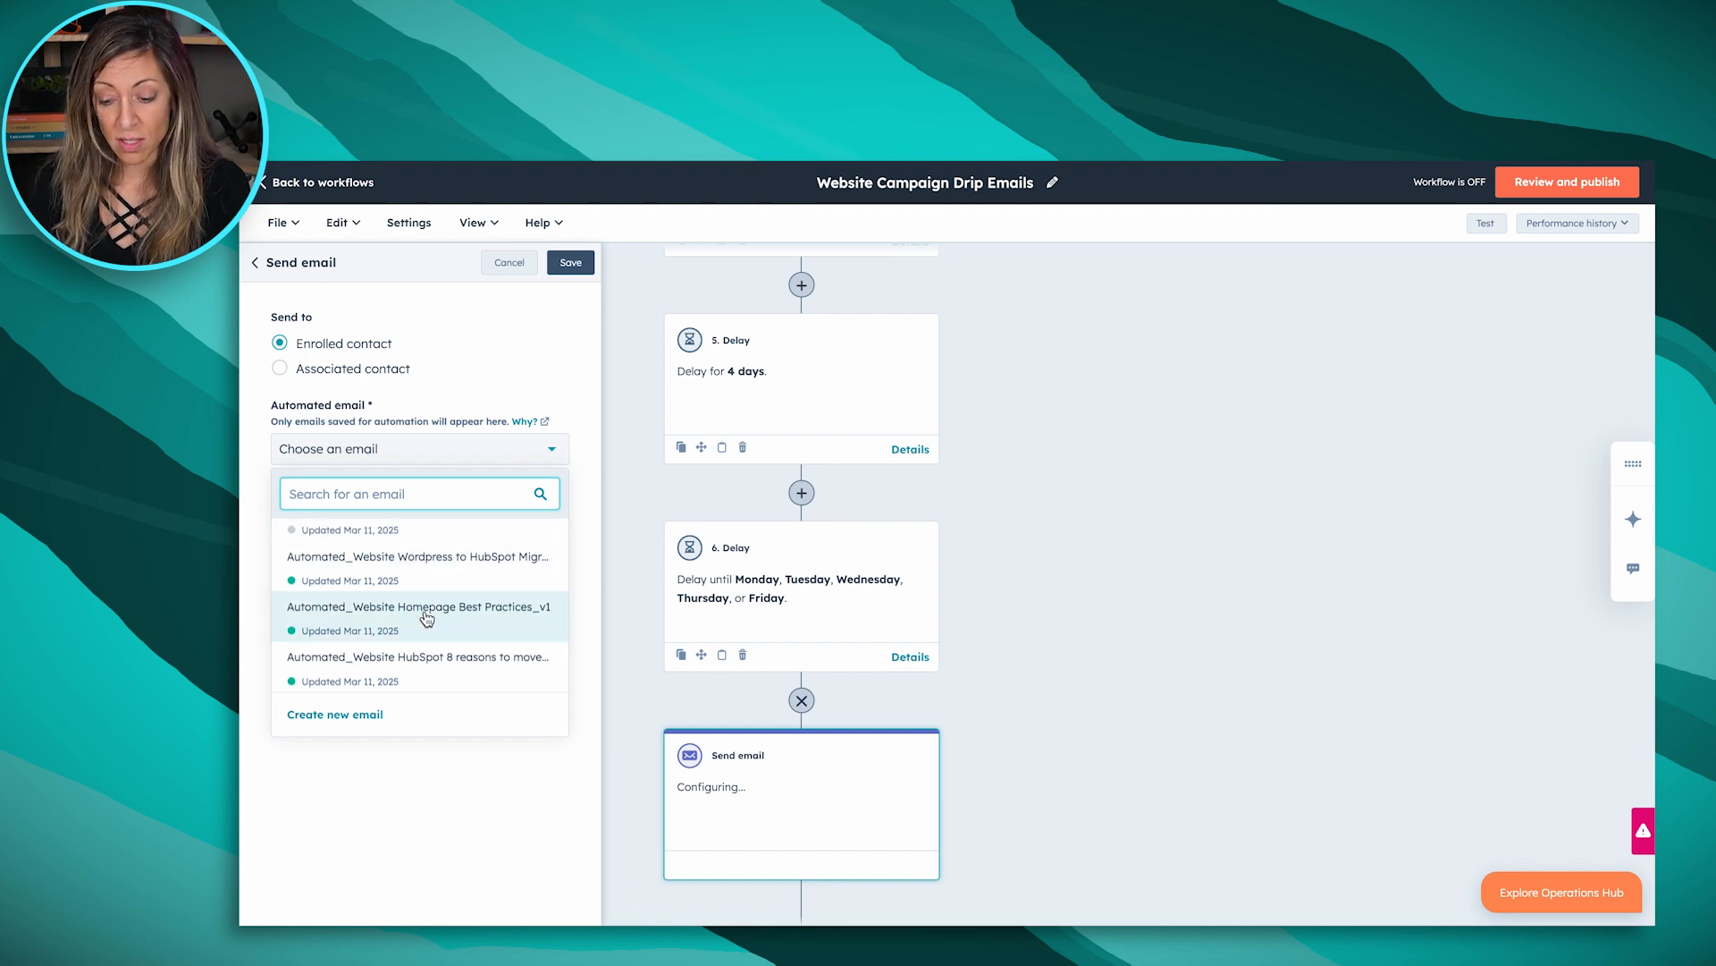
click(428, 617)
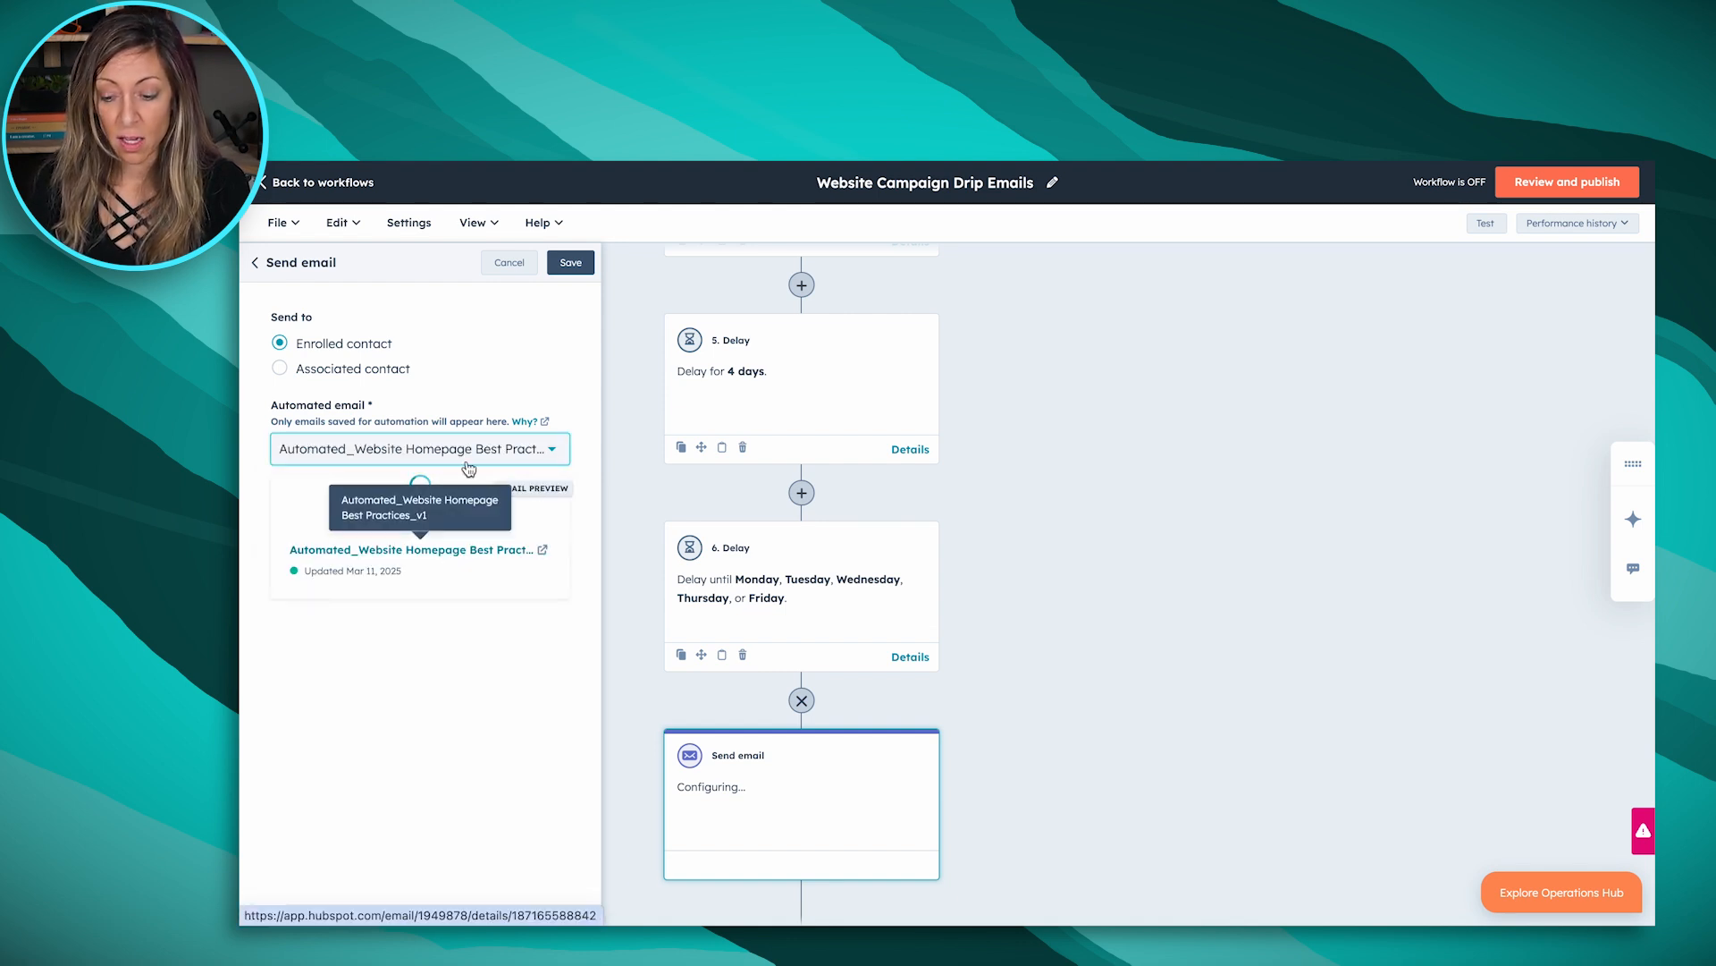
click(571, 263)
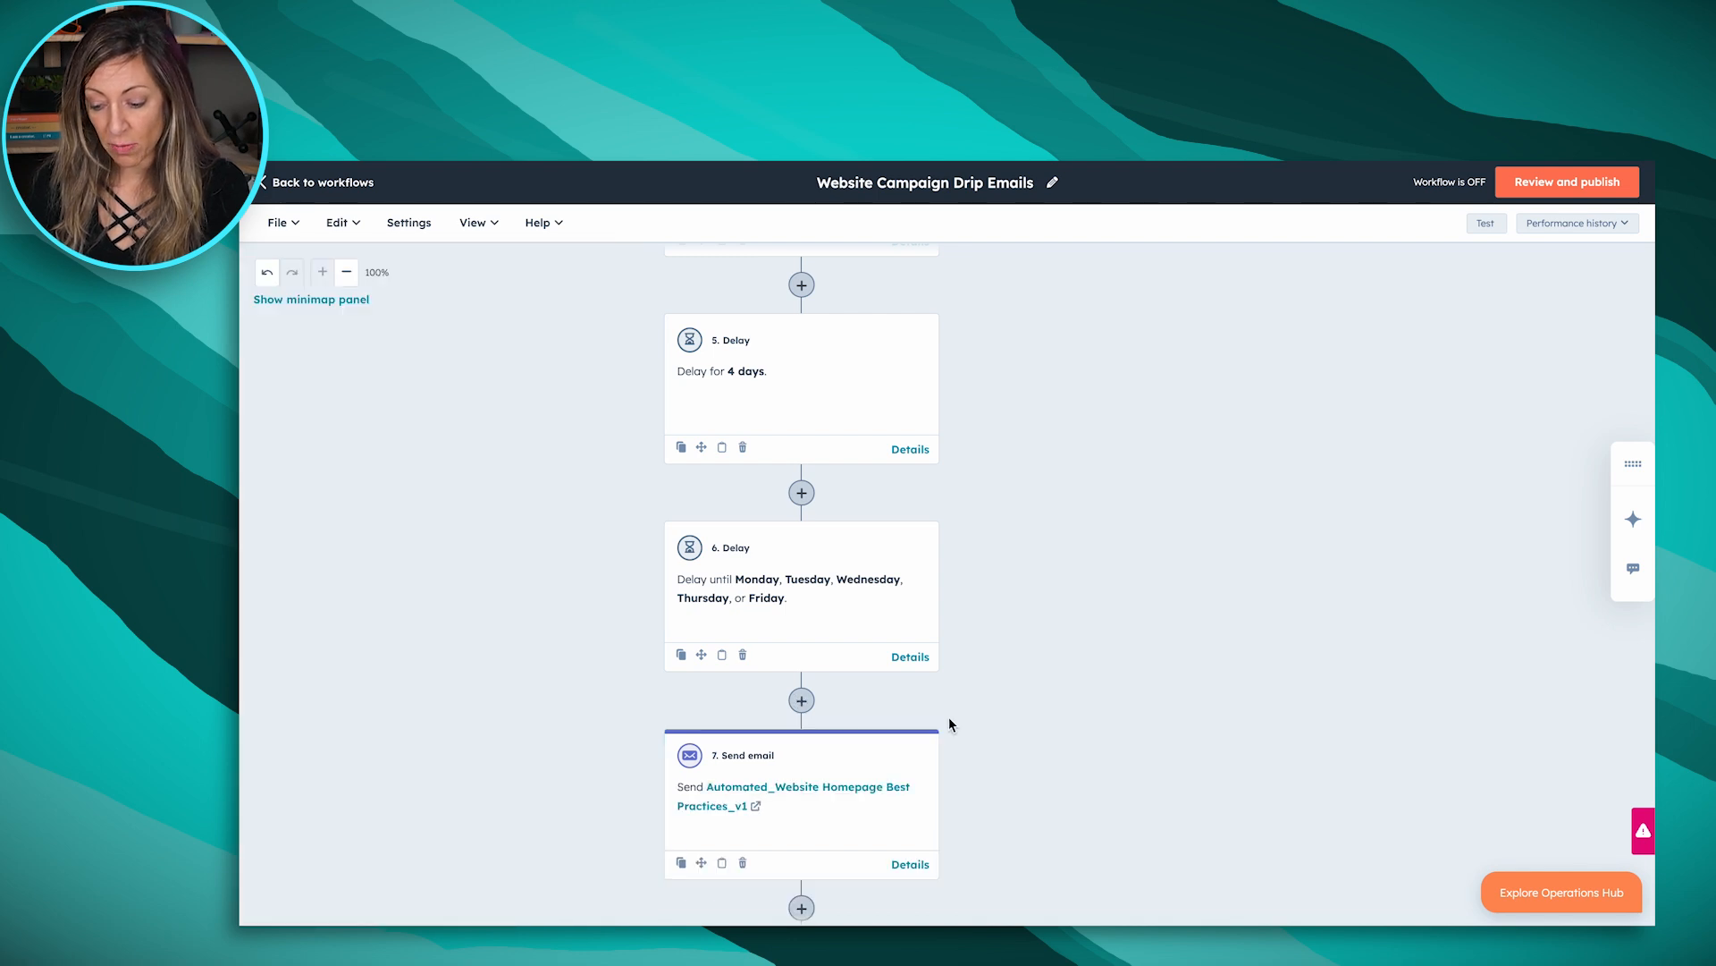
Step: Add an AND/OR logic branch after the weekday delay and name its first branch "Not Customer or Opportunity"
scroll(949, 722, down, 2)
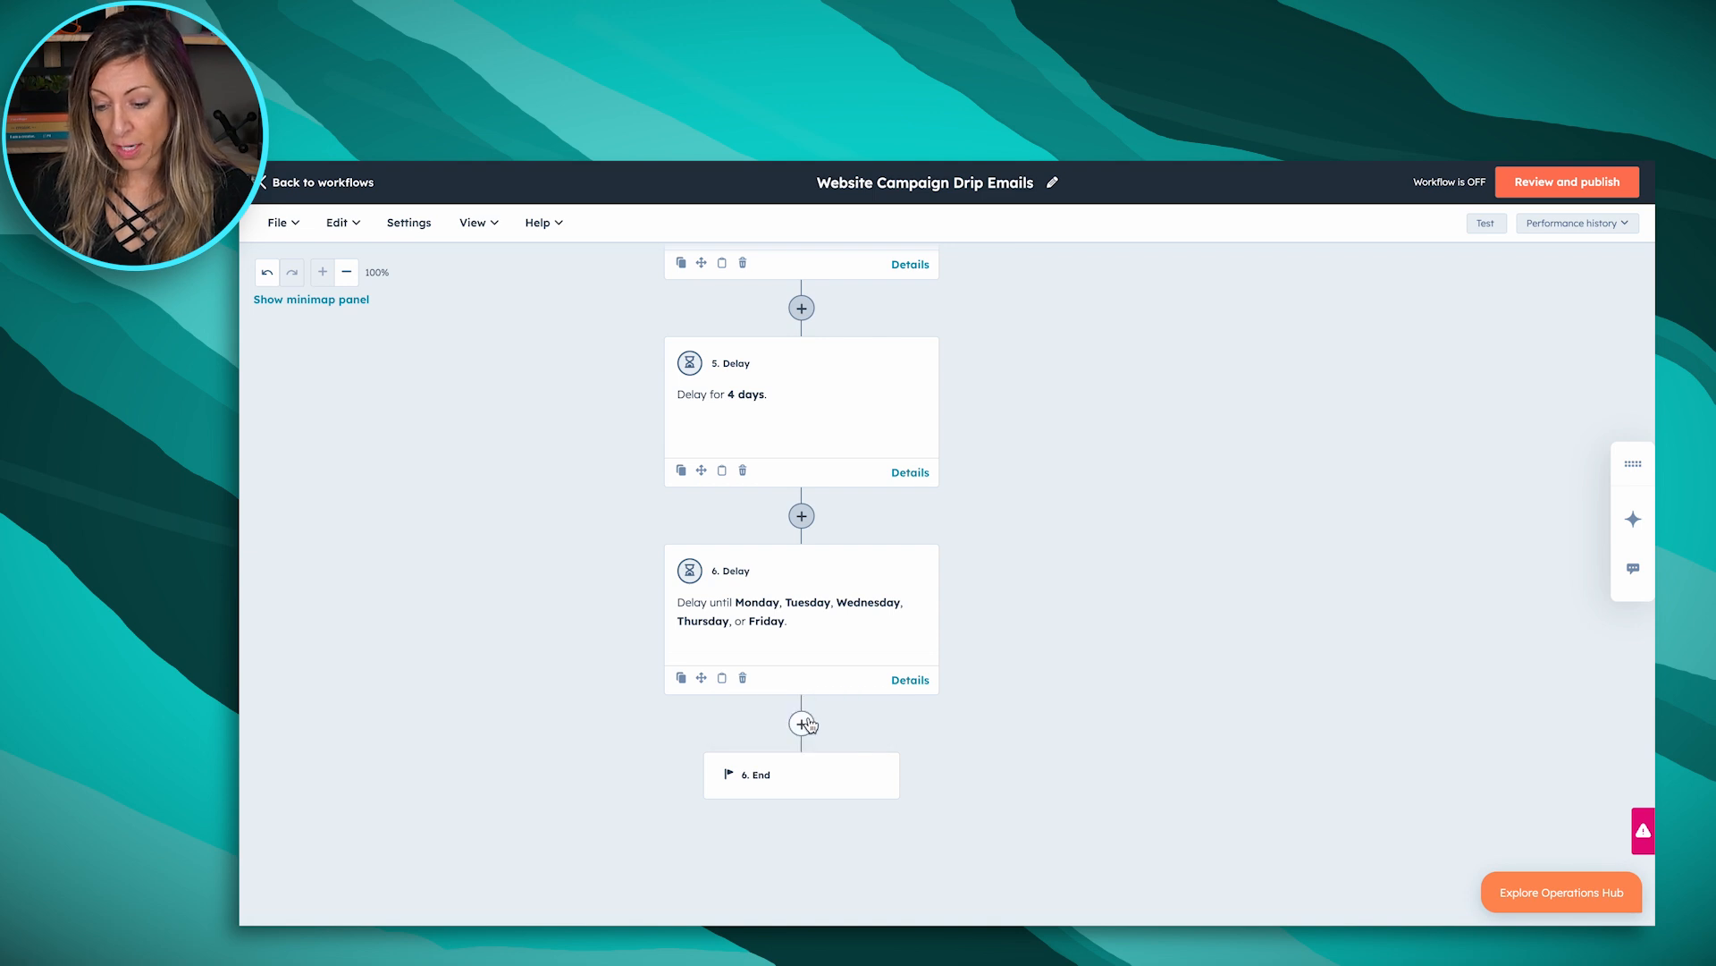
click(802, 723)
click(385, 517)
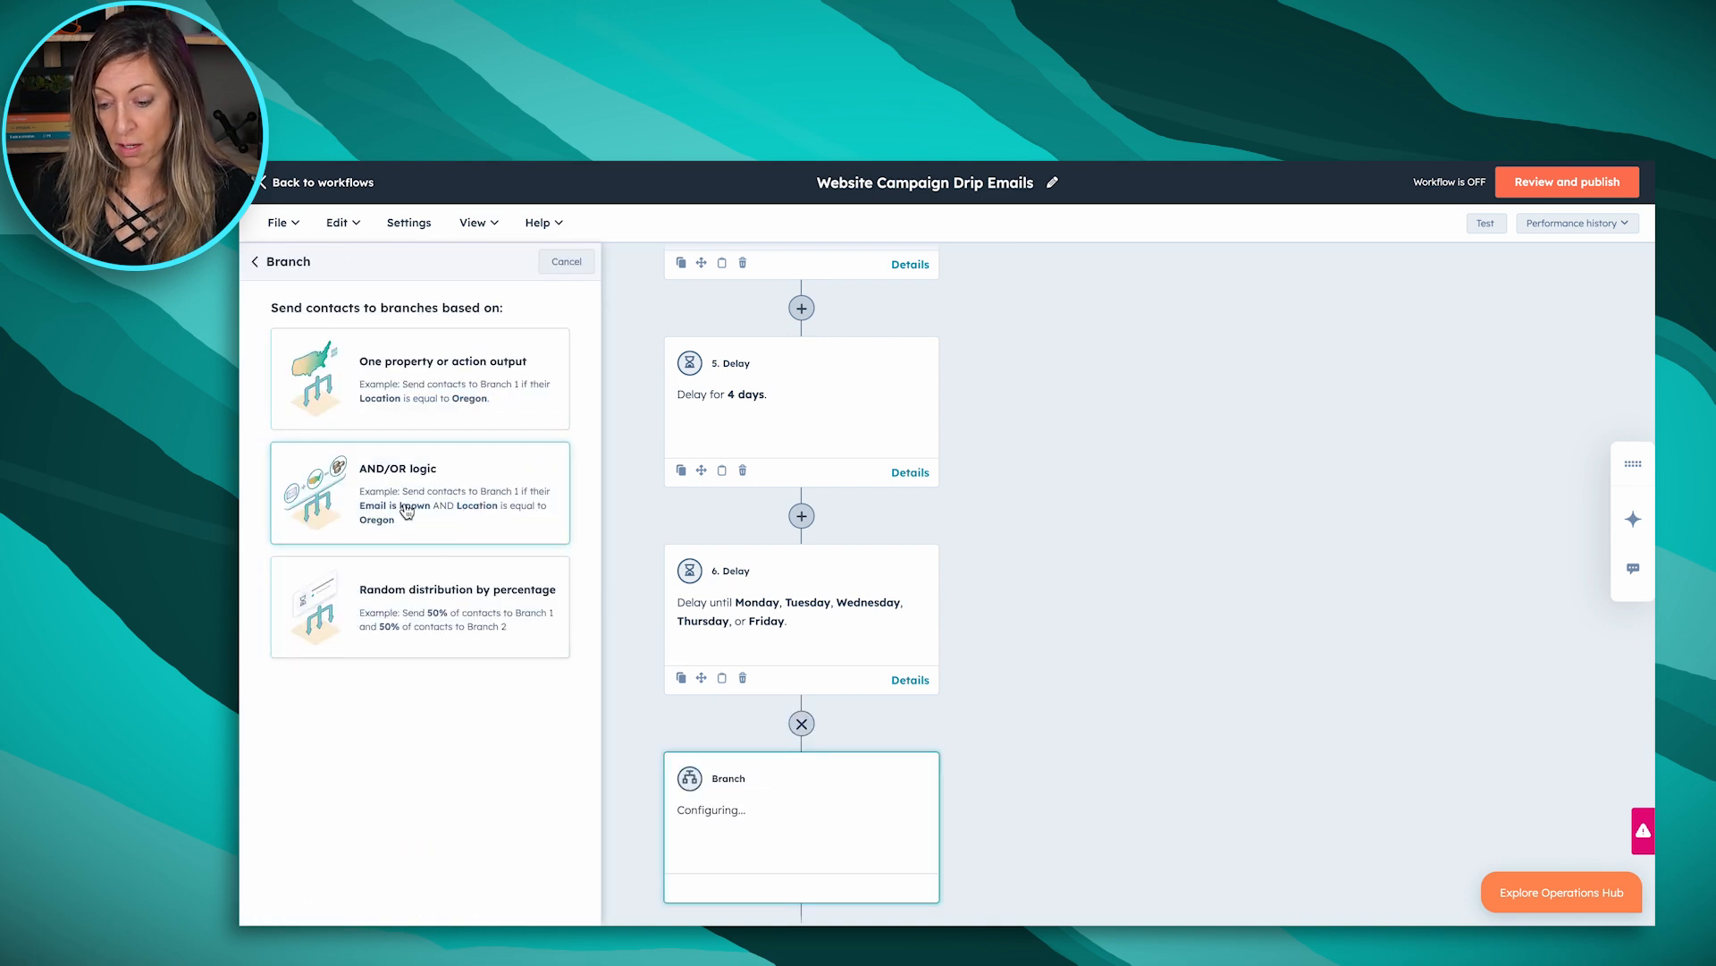
click(404, 513)
click(338, 438)
text(Not Customer or Opportunity)
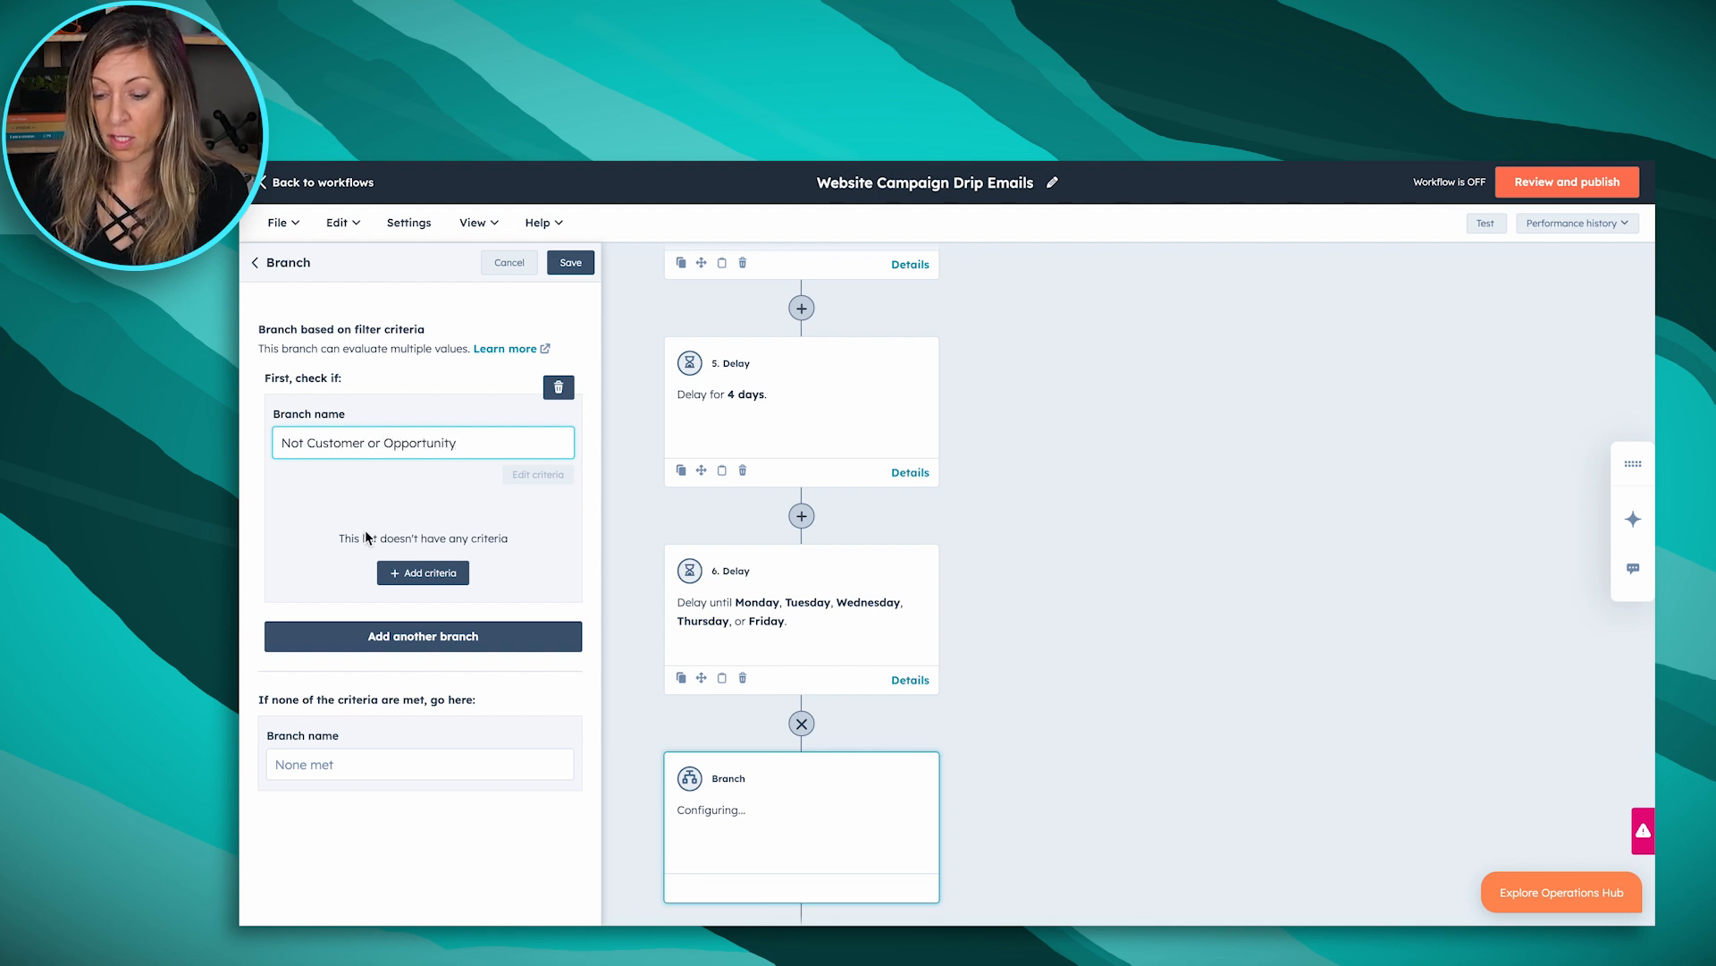
Step: Filter the branch on the contact property Lifecycle stage is none of Opportunity or Customer, and save the branch
click(418, 572)
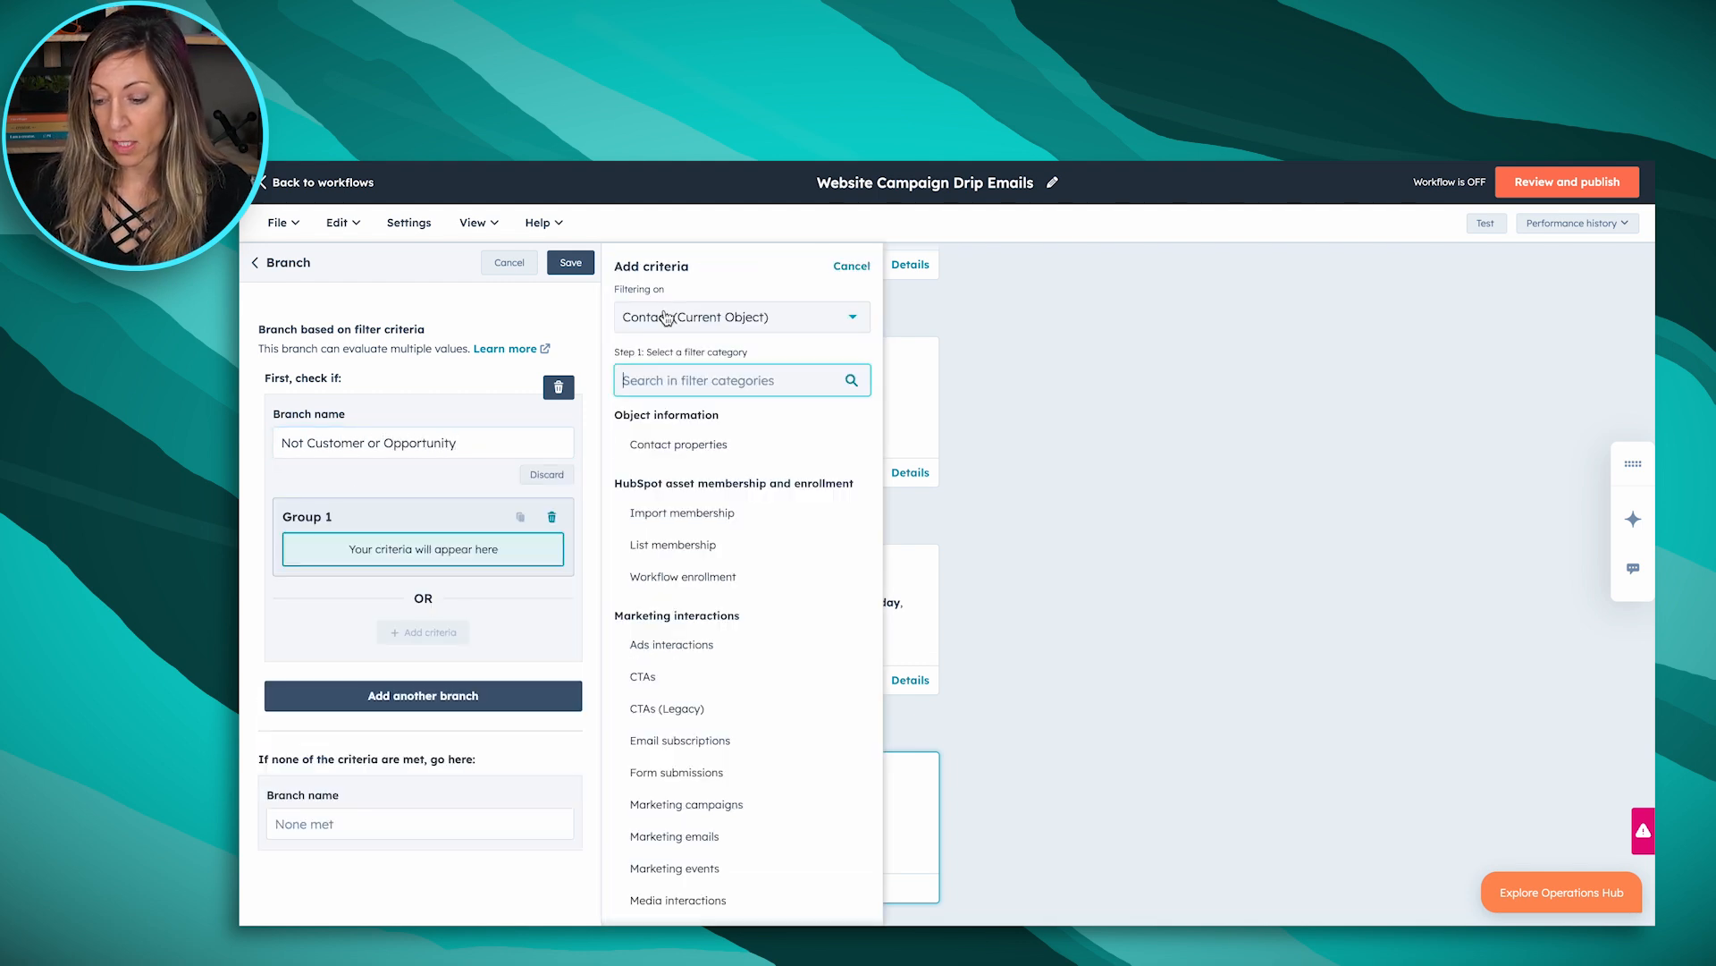
click(675, 443)
text(lifecycle)
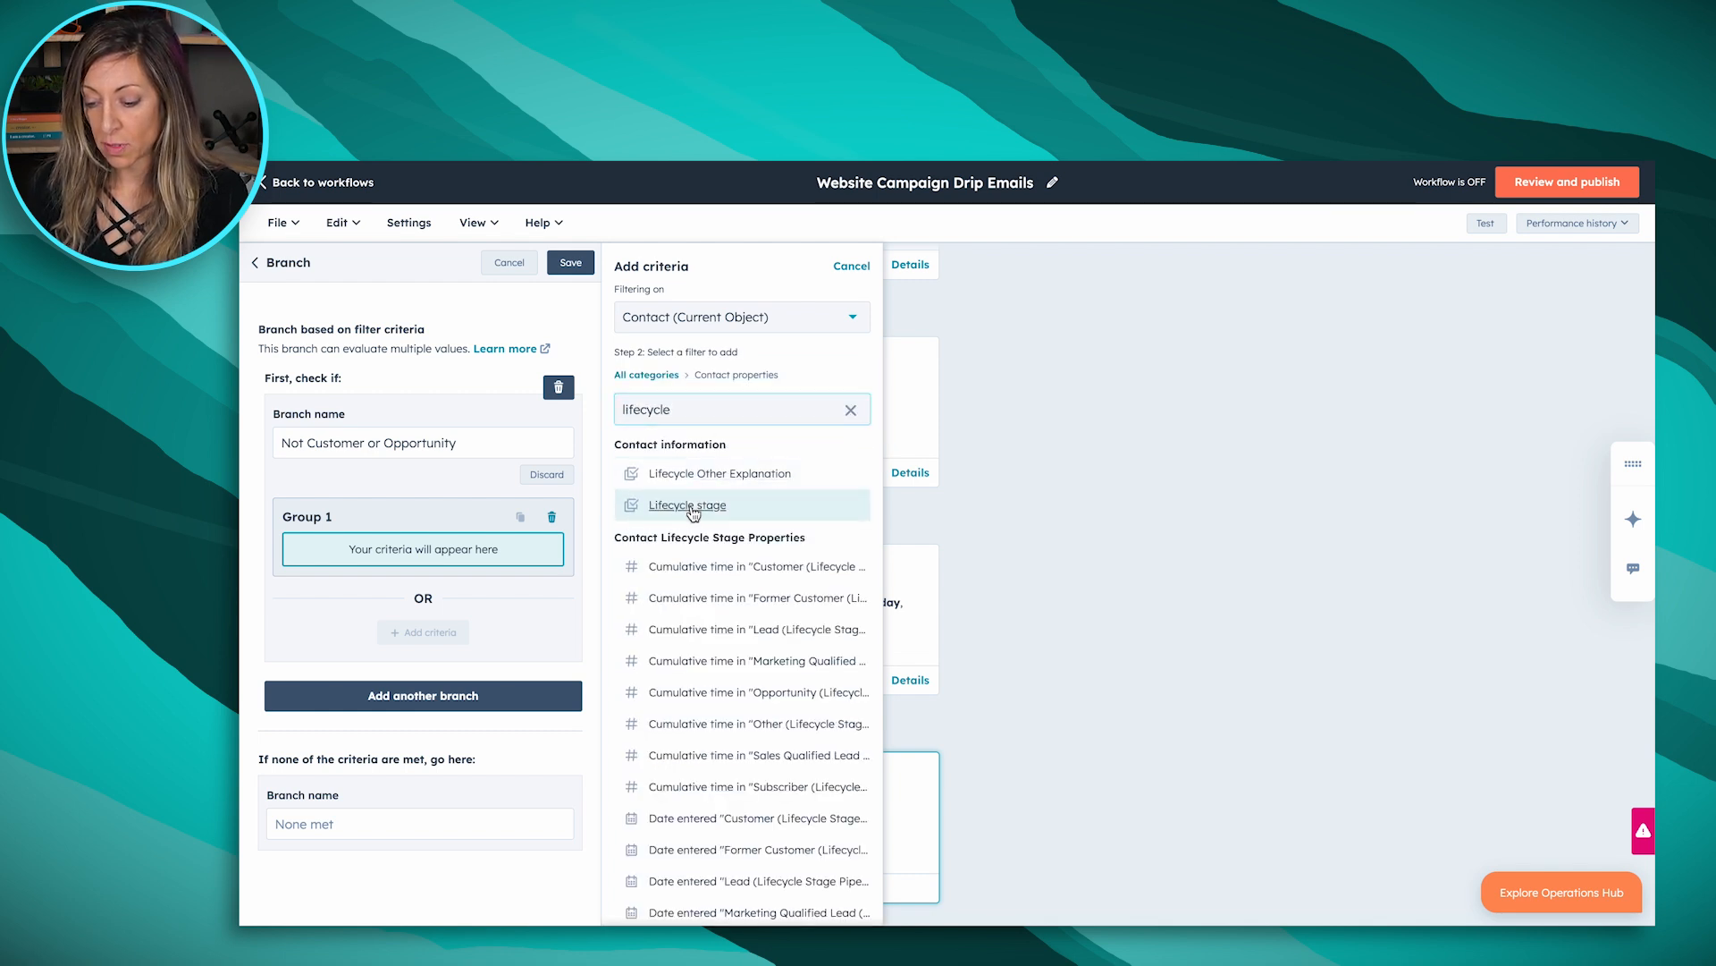
click(706, 501)
click(702, 348)
click(689, 456)
click(689, 374)
click(707, 586)
click(706, 577)
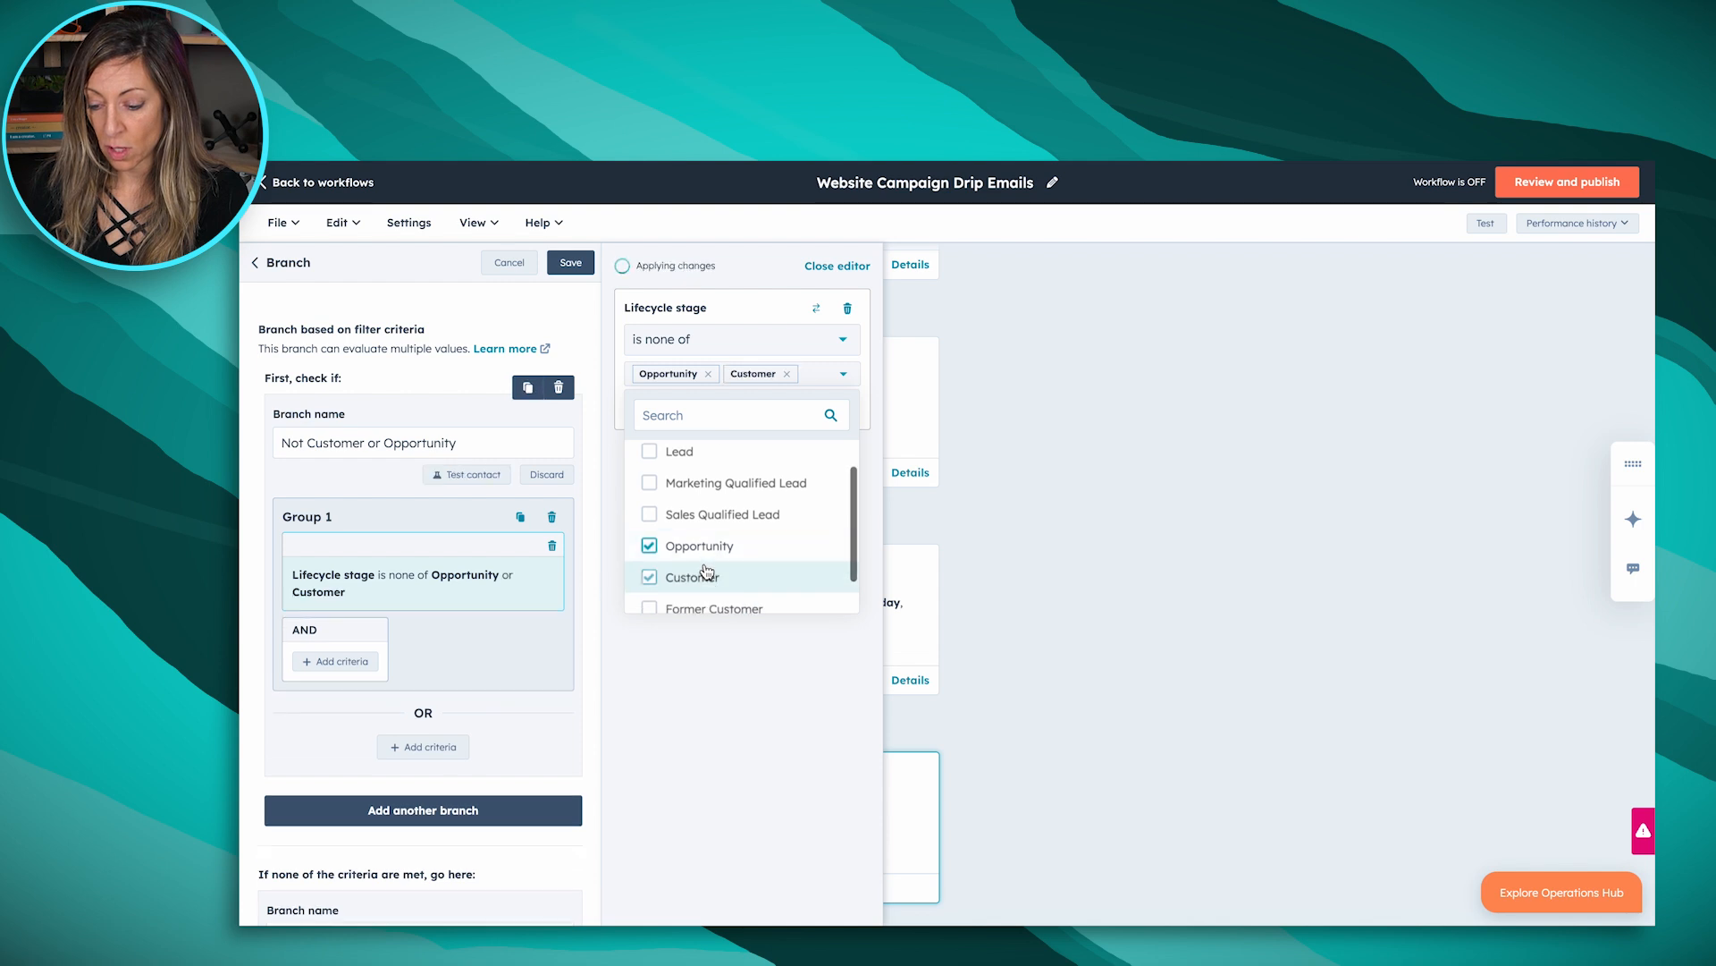
click(571, 262)
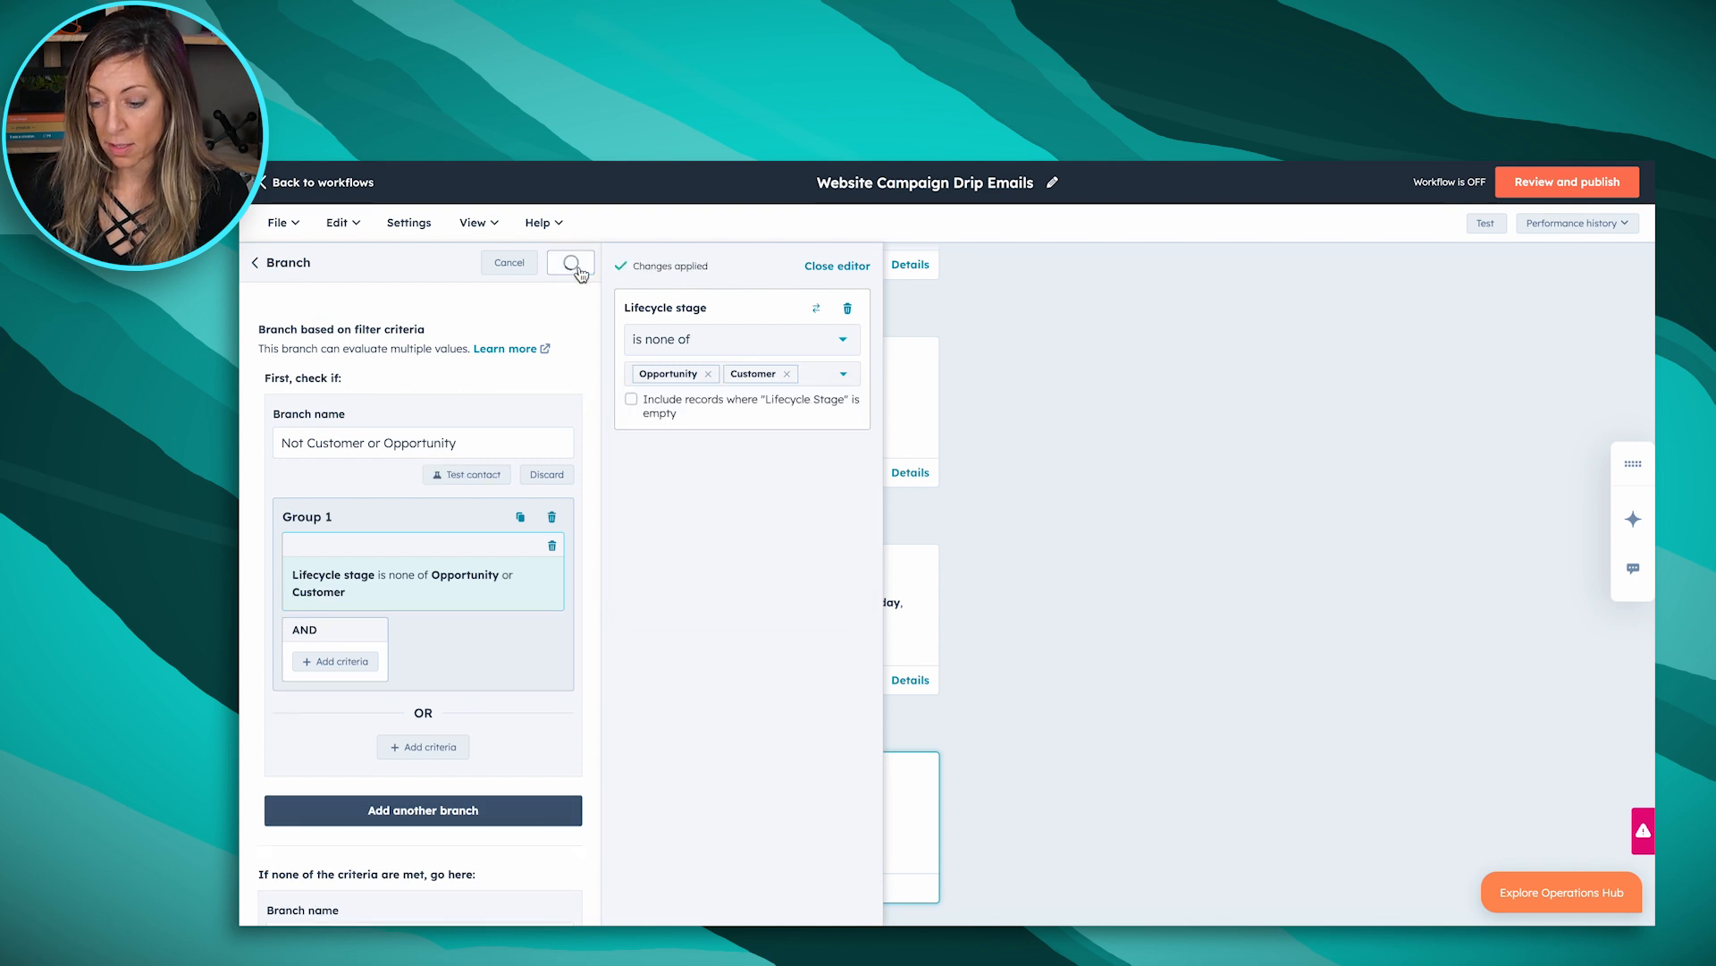
Step: Add a Send email action under the new Not Customer or Opportunity branch with Automated_Website Homepage Best Practices_v1, and save it
scroll(1245, 721, down, 4)
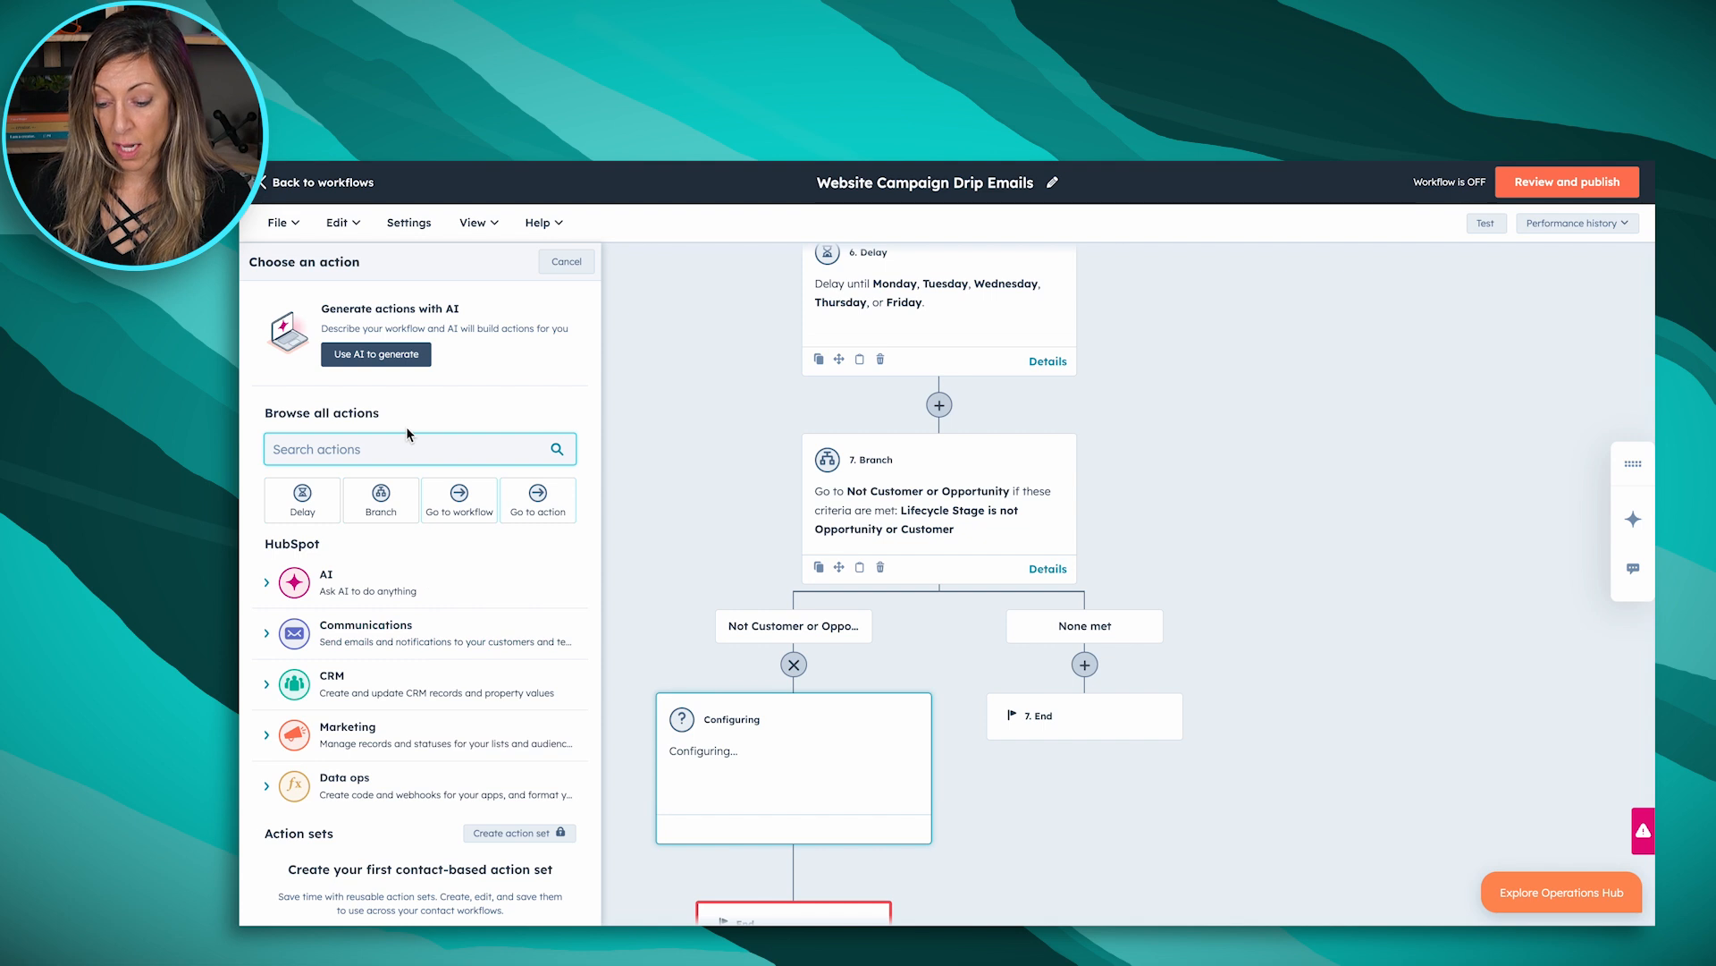
text(send)
click(387, 638)
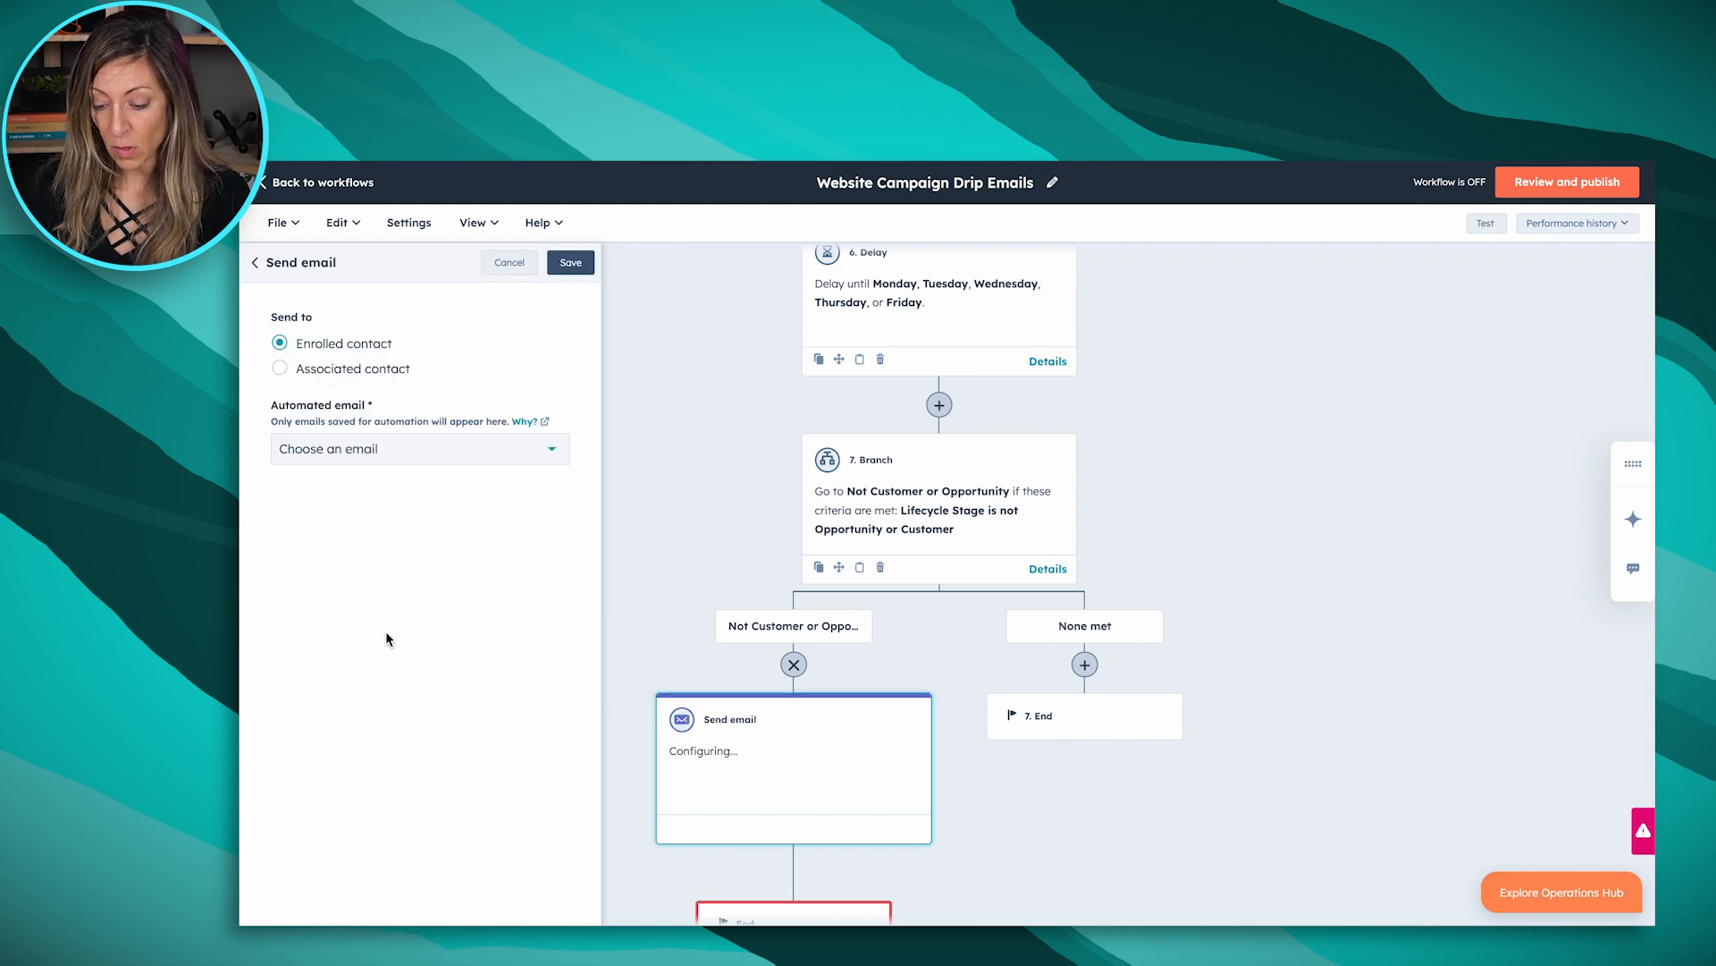
click(396, 450)
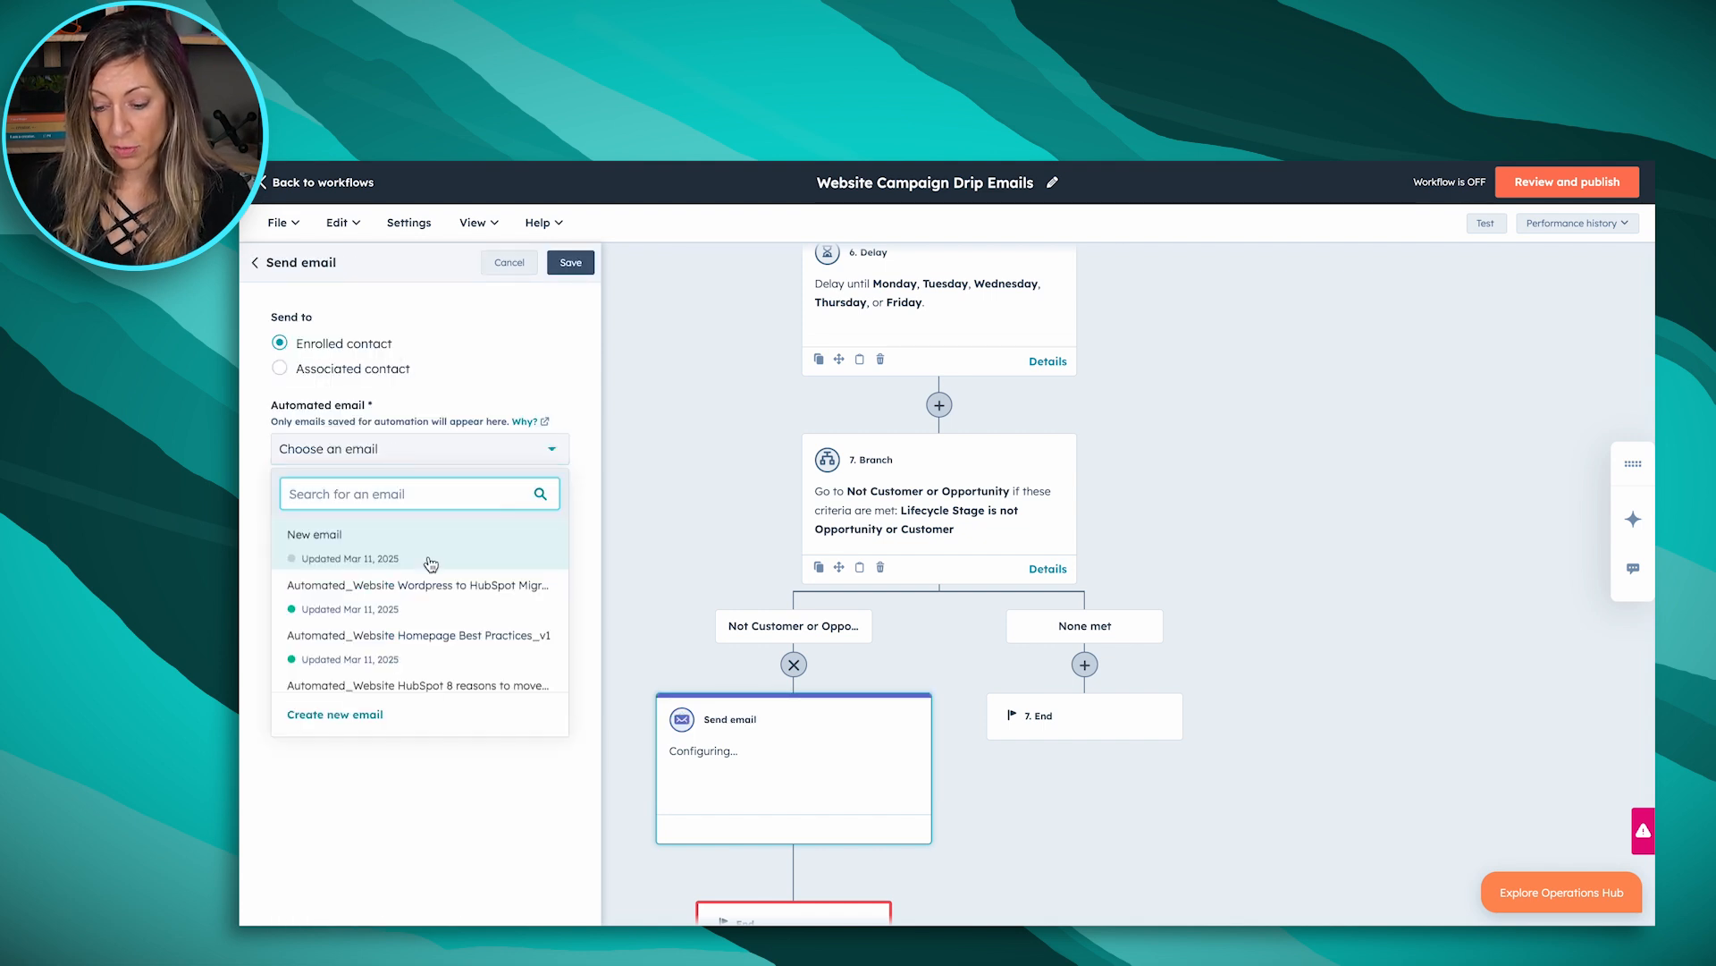
click(421, 638)
click(571, 263)
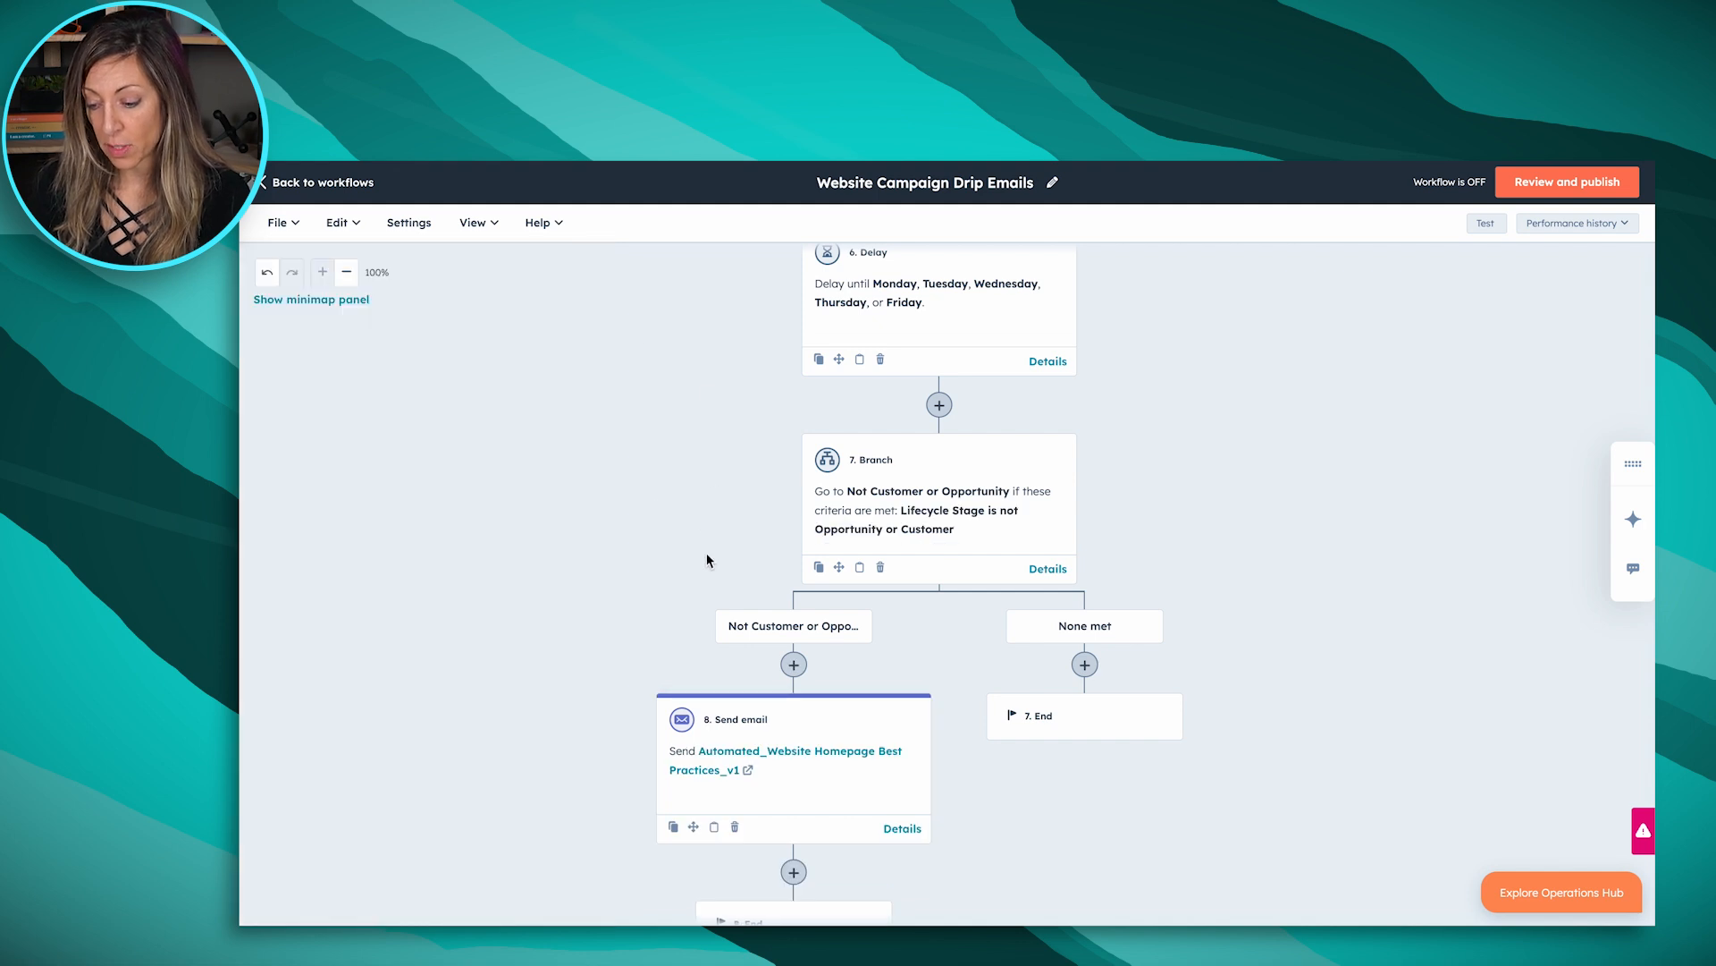
scroll(570, 659, down, 2)
scroll(571, 663, up, 4)
scroll(570, 662, up, 10)
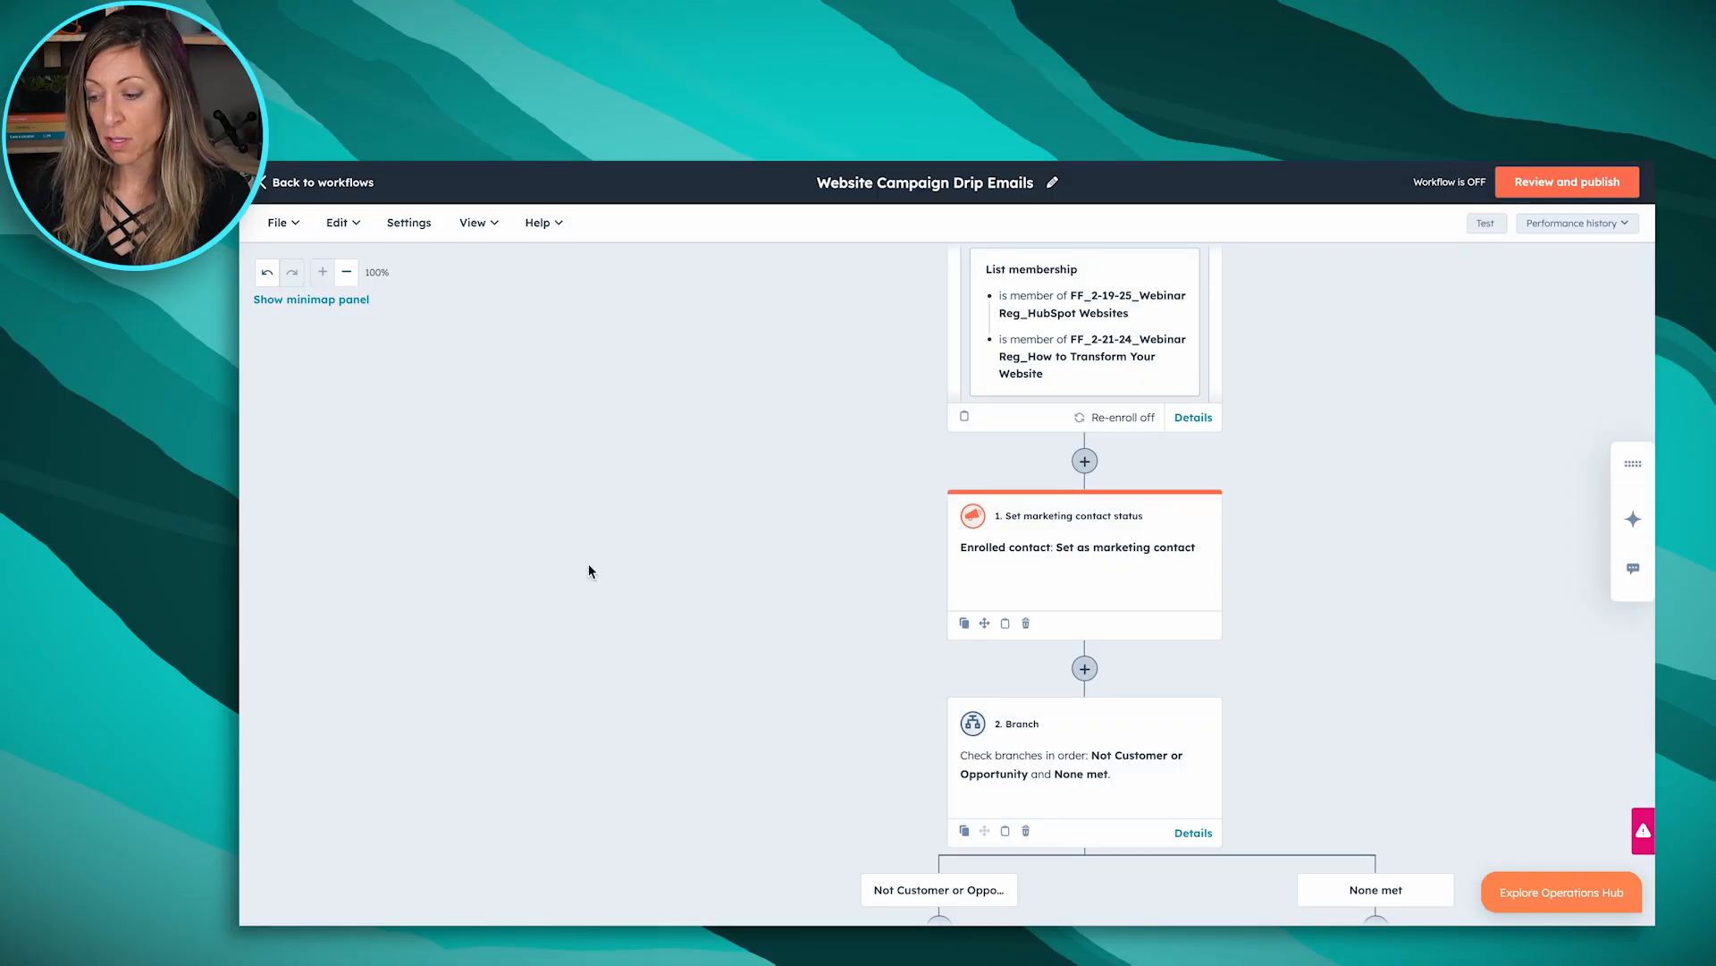
Step: Remove the FF_2-21-24_Webinar Reg_How to Transform Your Website list membership criterion from Group 1 of the enrollment trigger
scroll(1280, 469, up, 2)
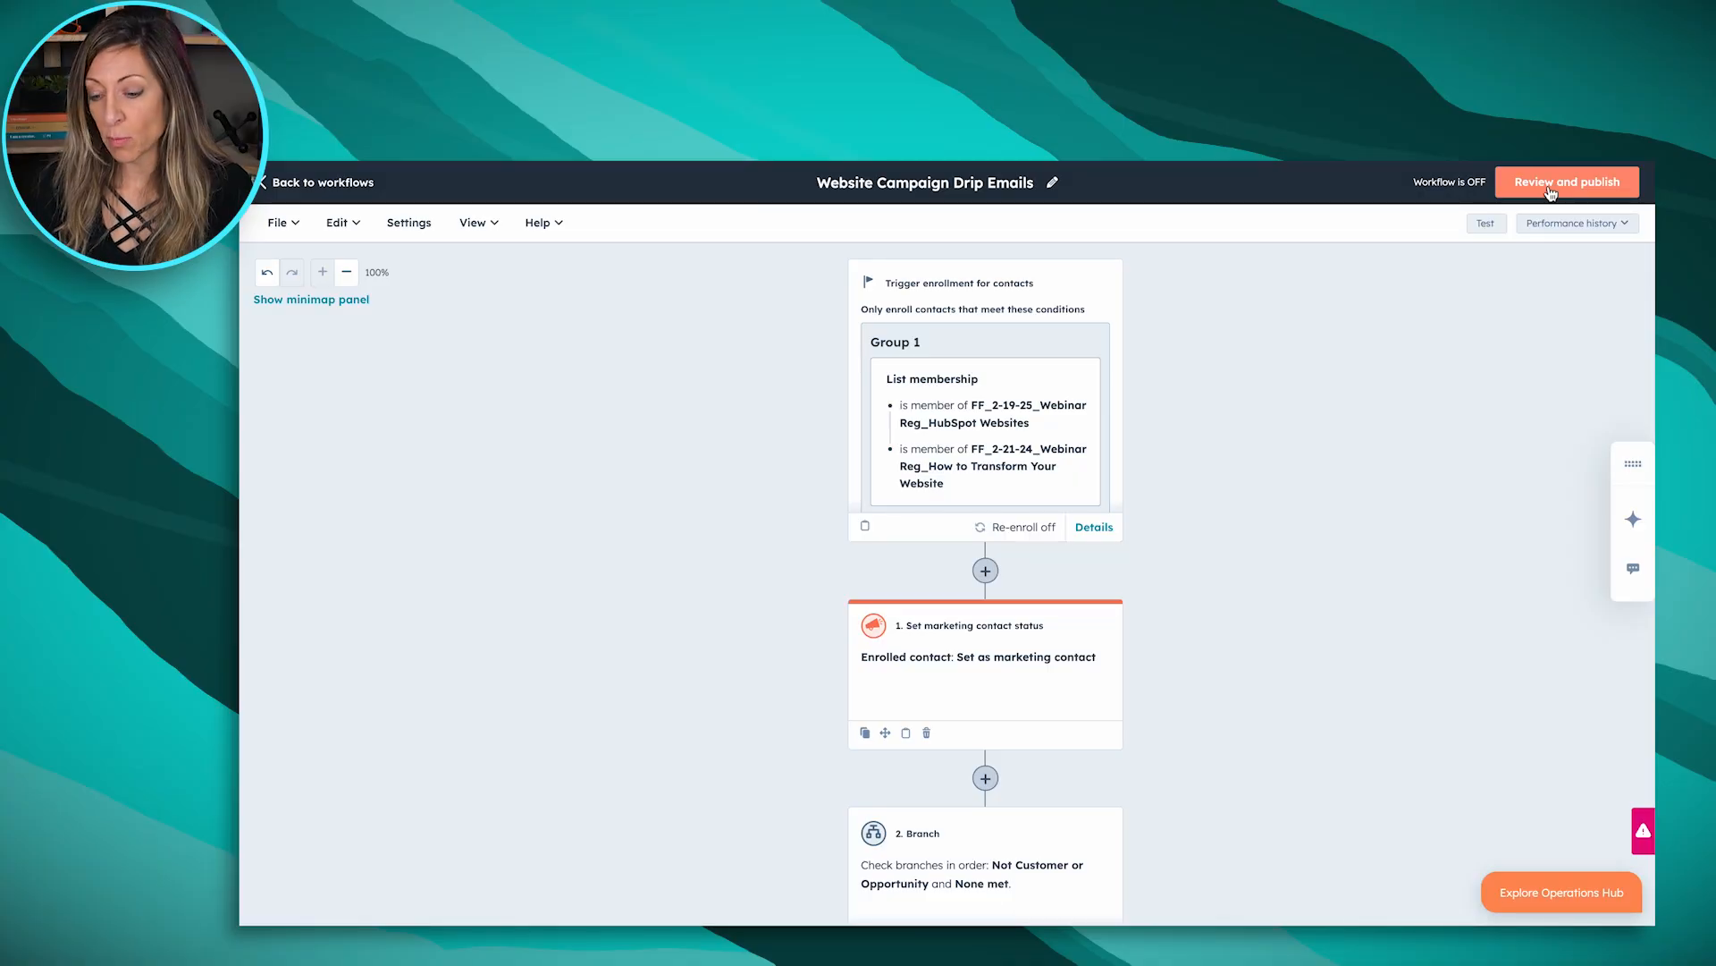
click(1551, 188)
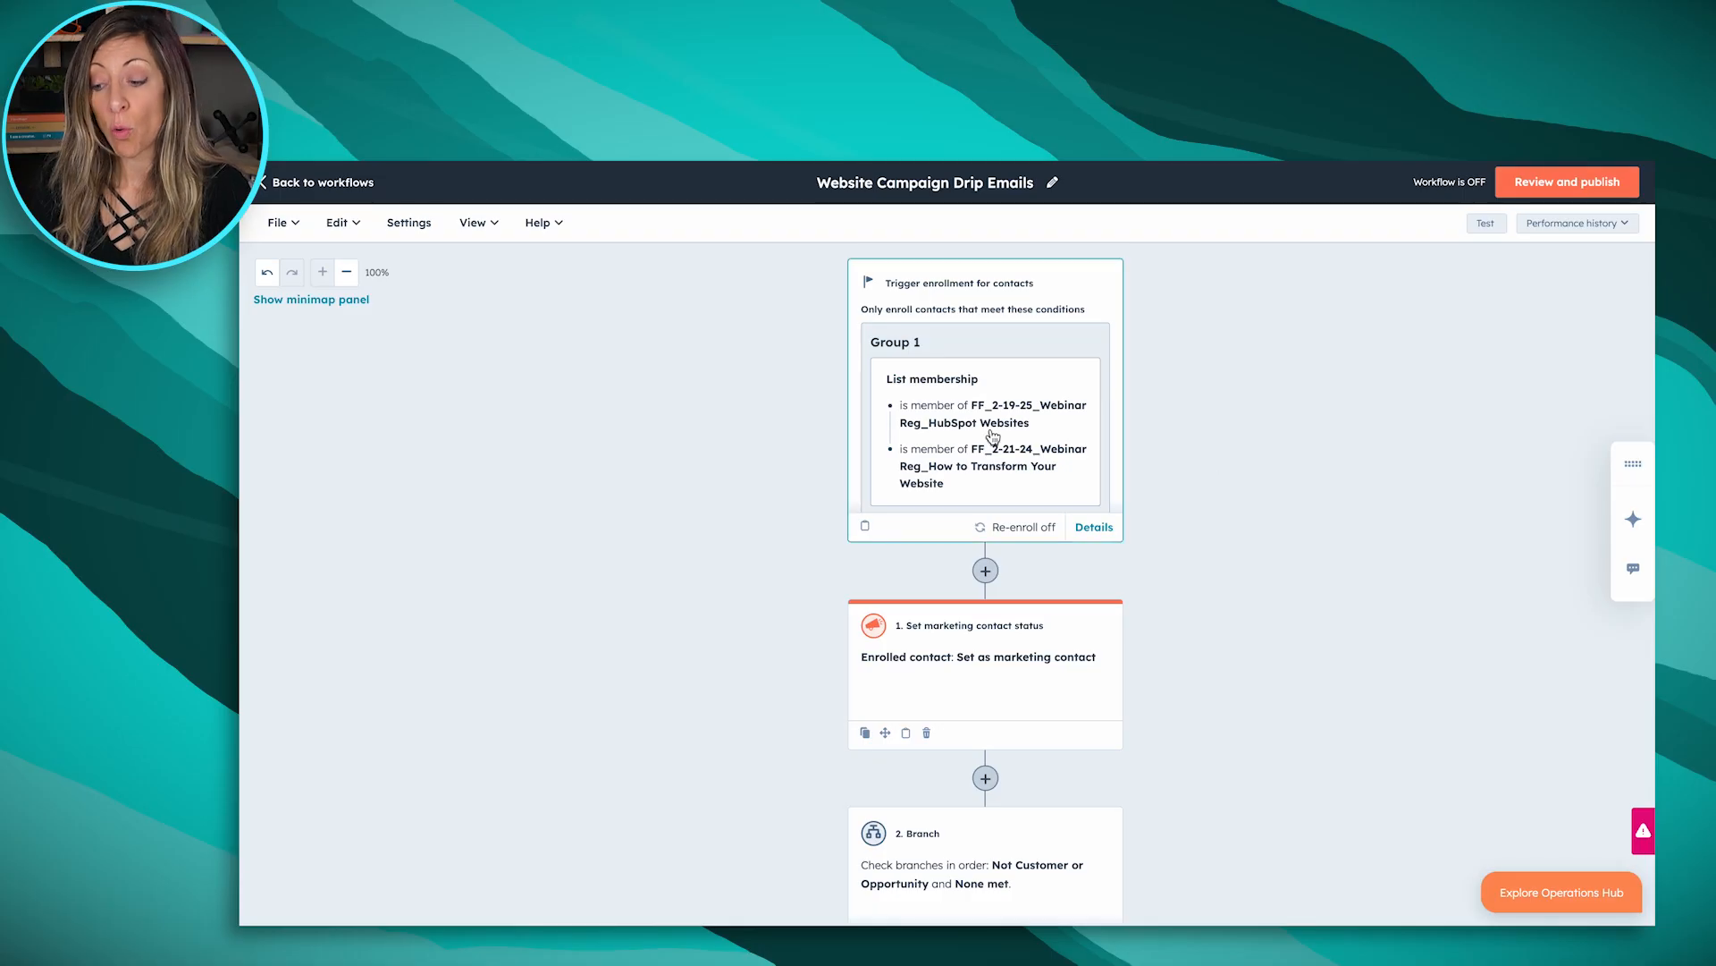
click(938, 437)
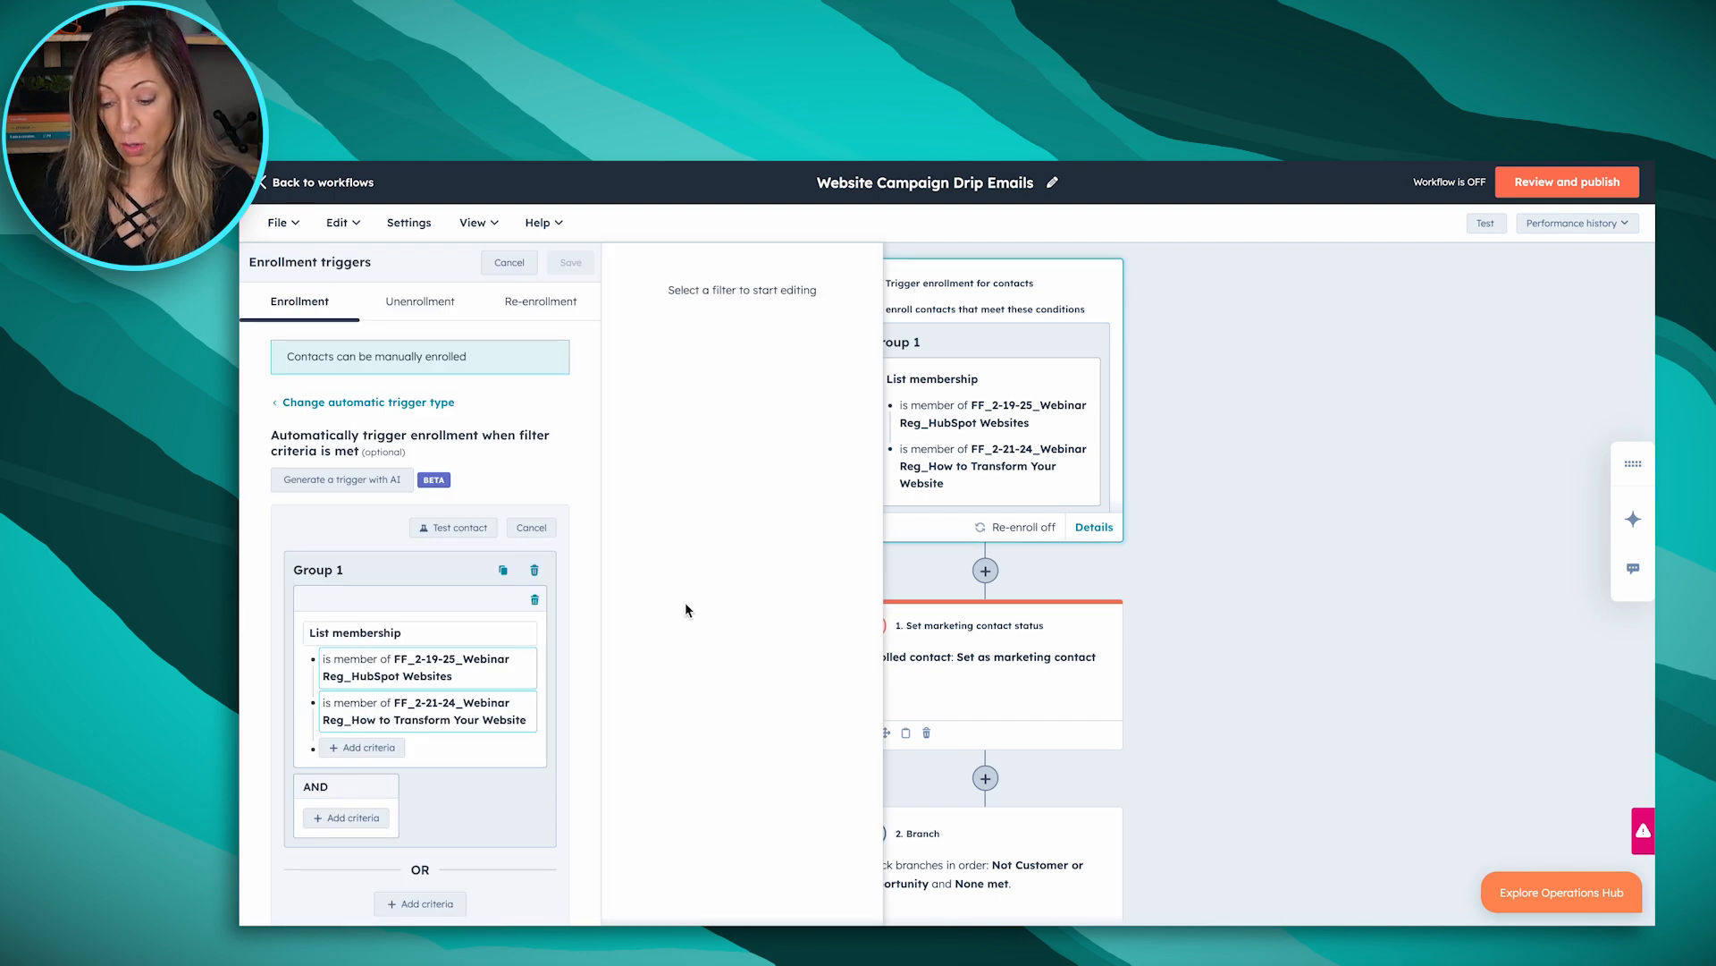
click(477, 697)
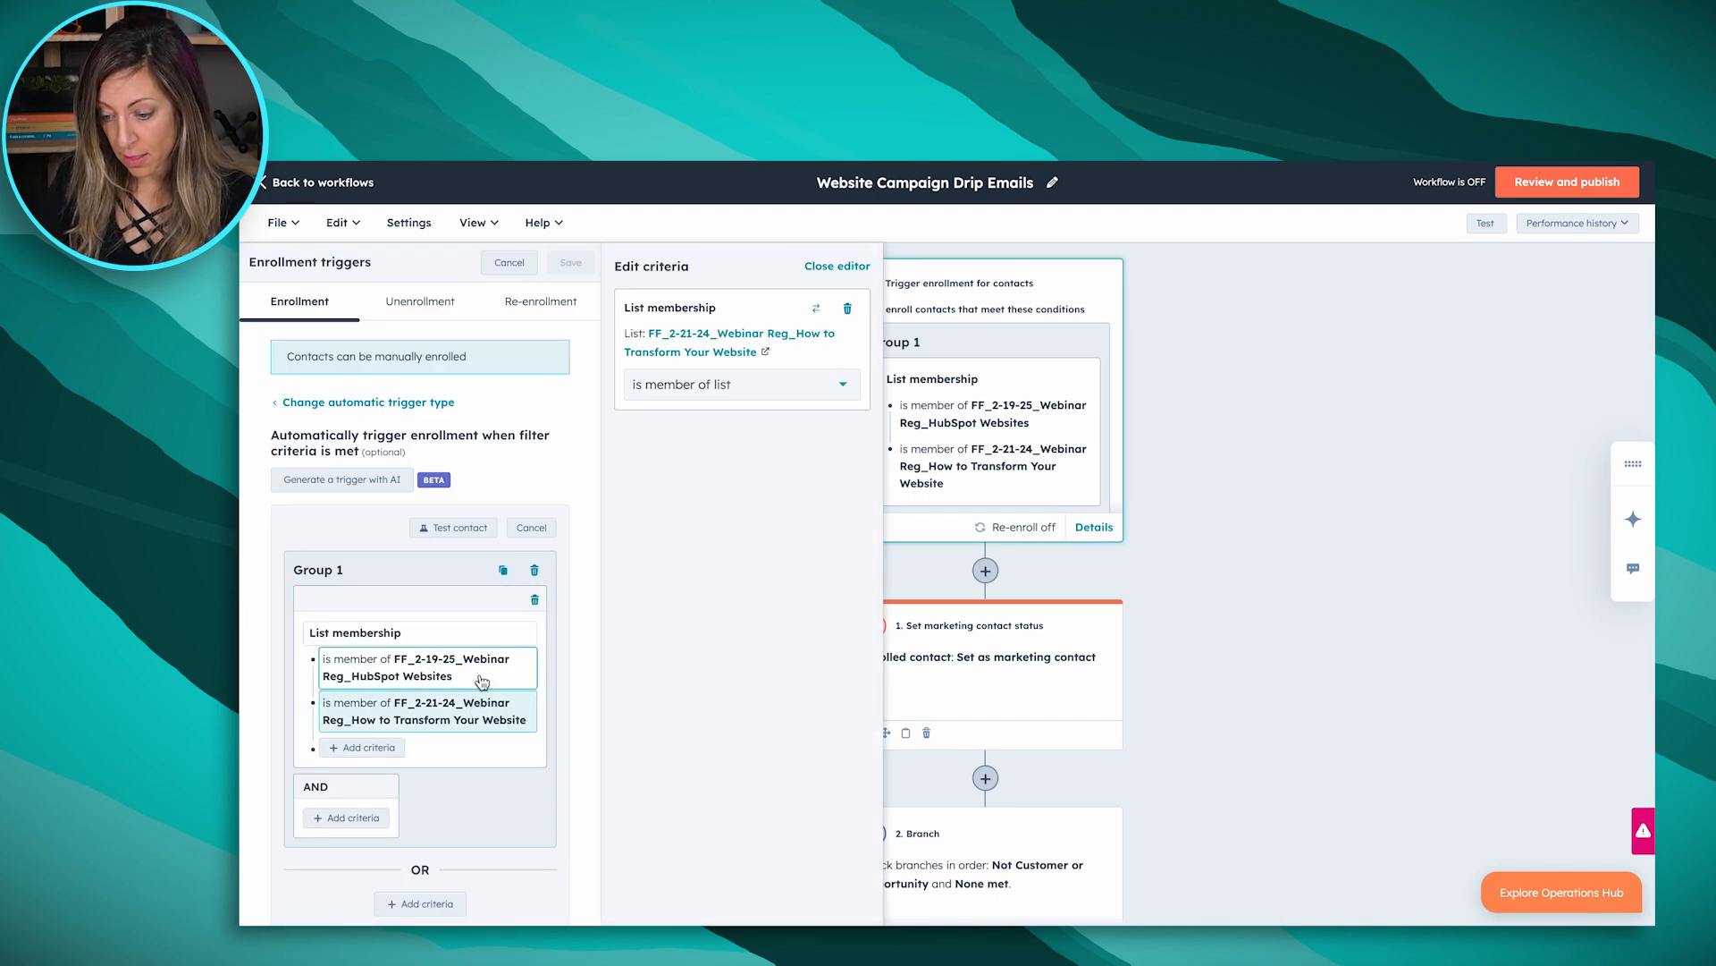
click(846, 310)
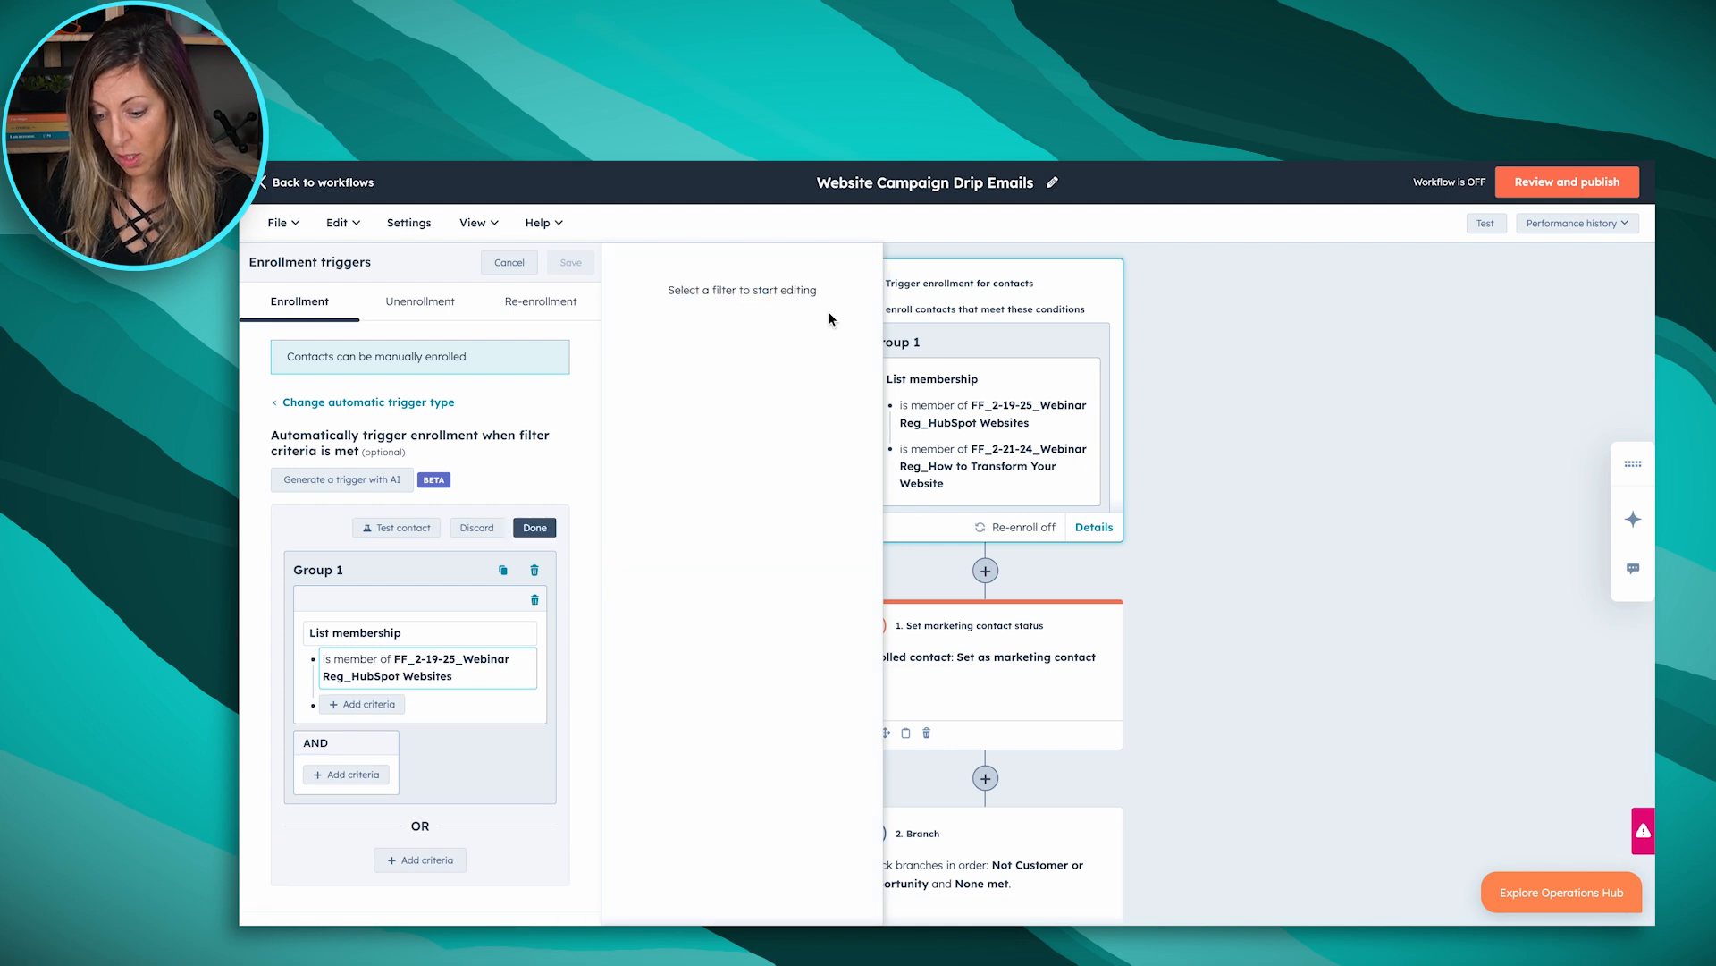
click(536, 529)
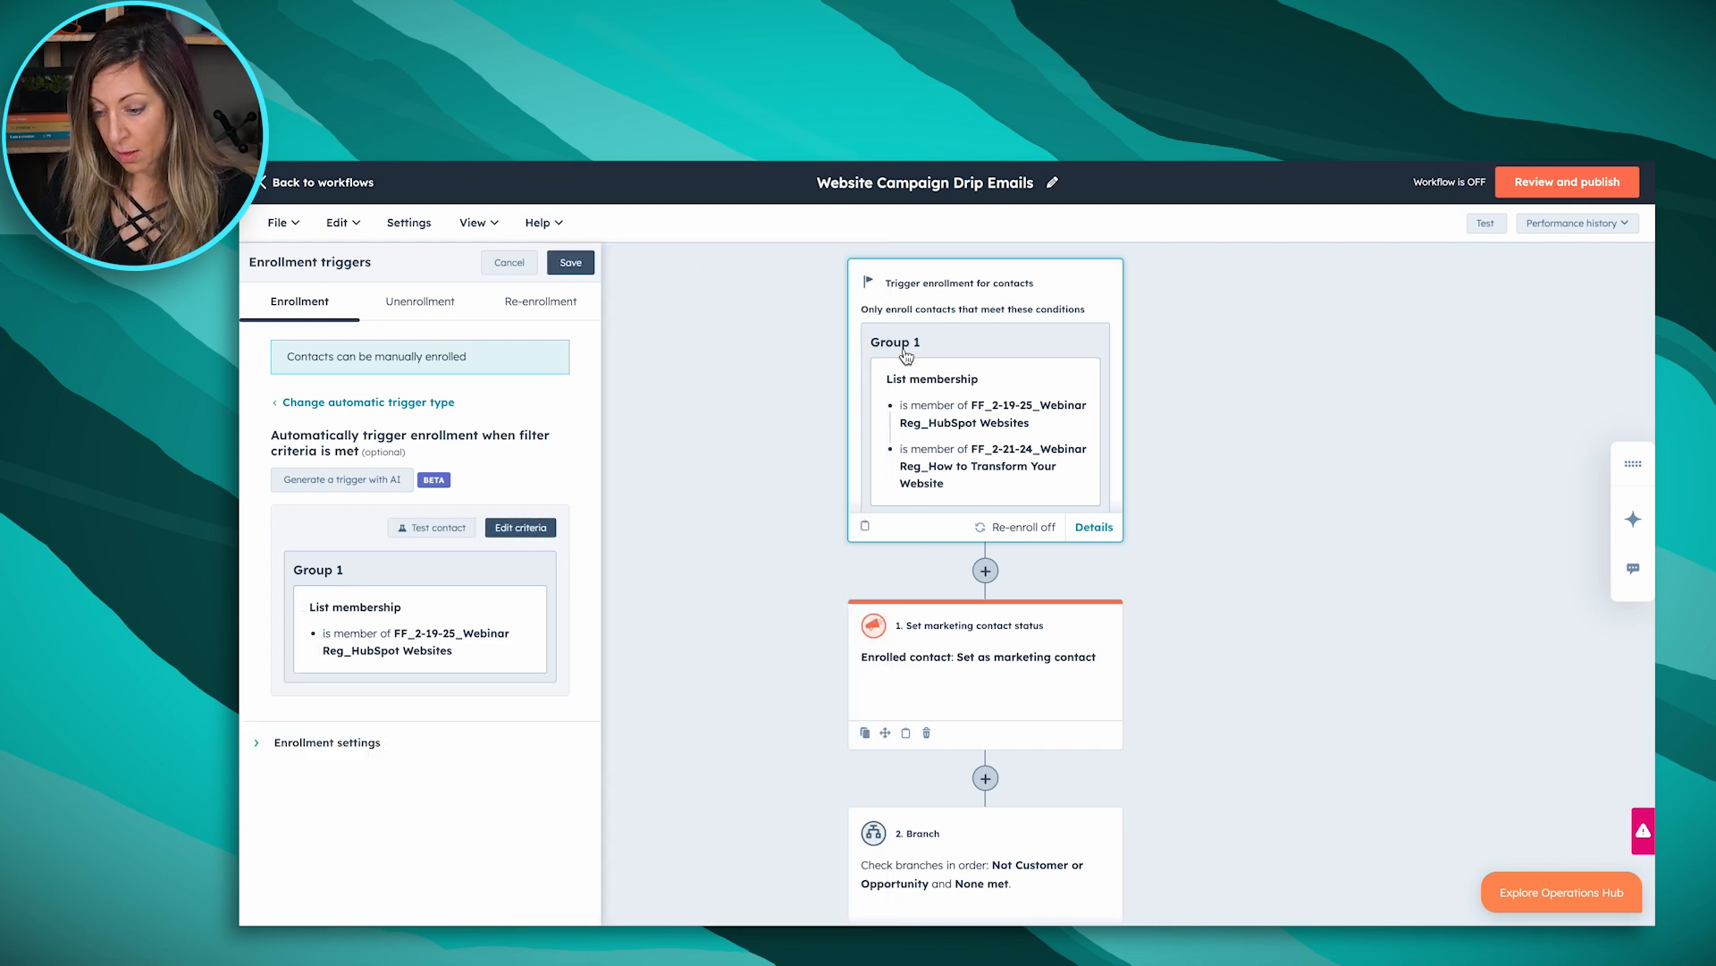
Step: Add an OR group to the enrollment trigger for members of the FF_2-21-24_Webinar Reg_How to Transform Your Website list, and save it
click(520, 526)
scroll(474, 747, down, 1)
click(438, 834)
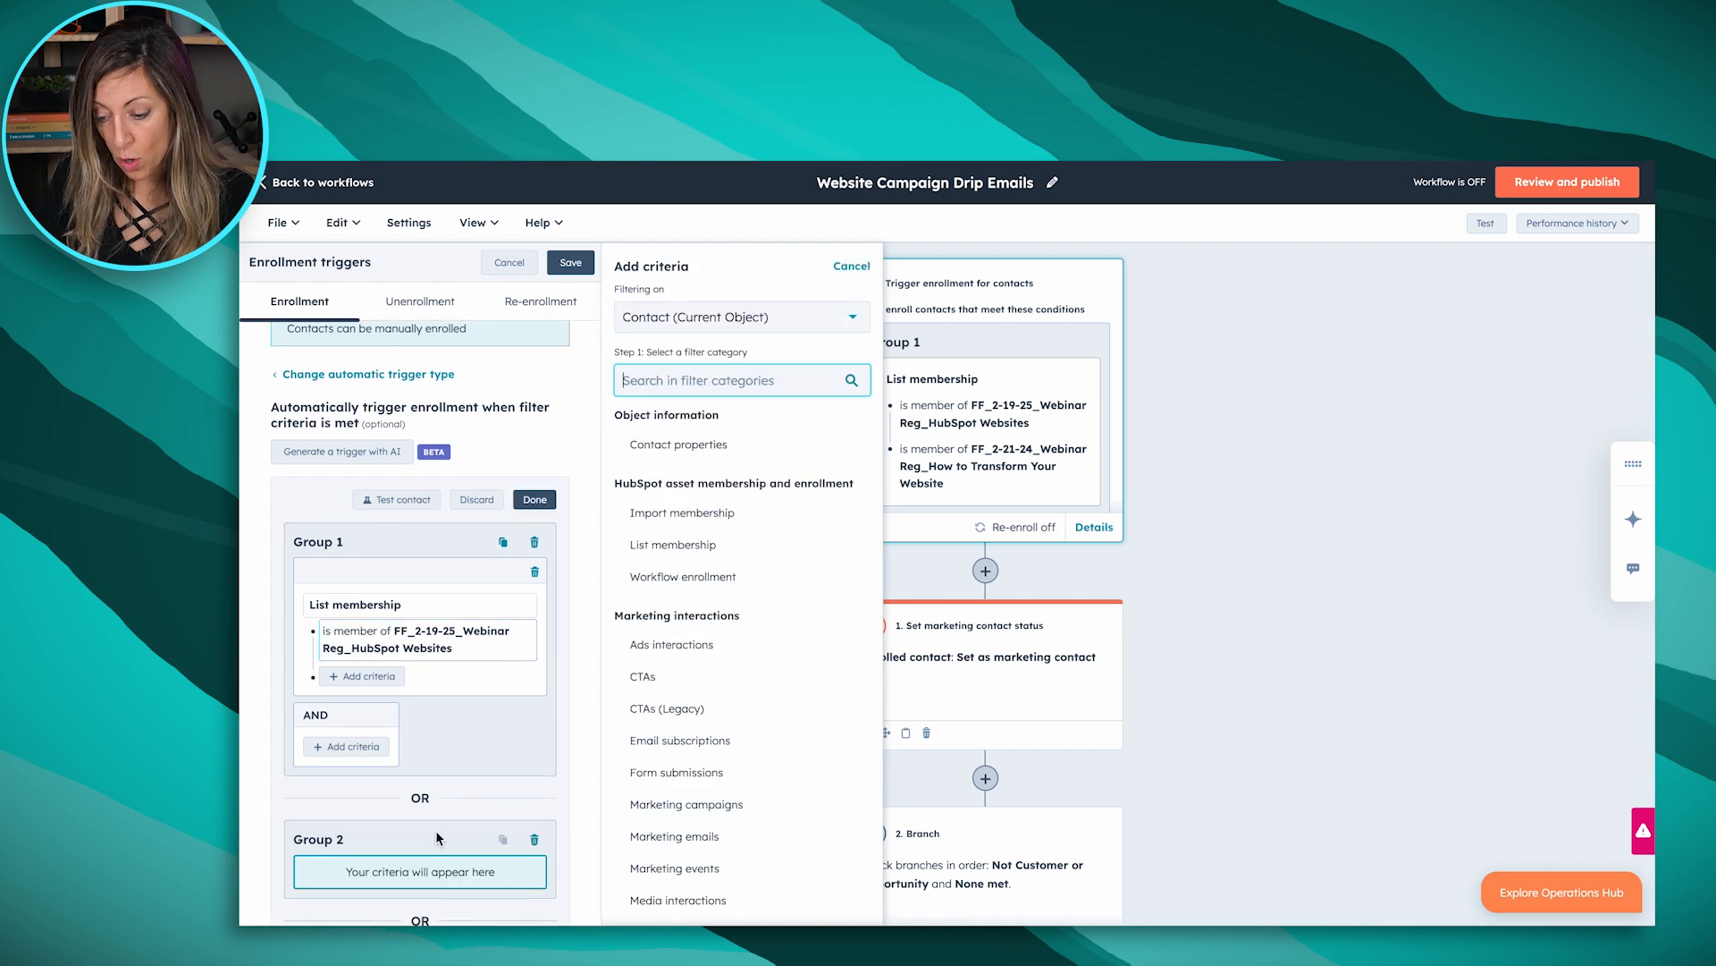
click(693, 545)
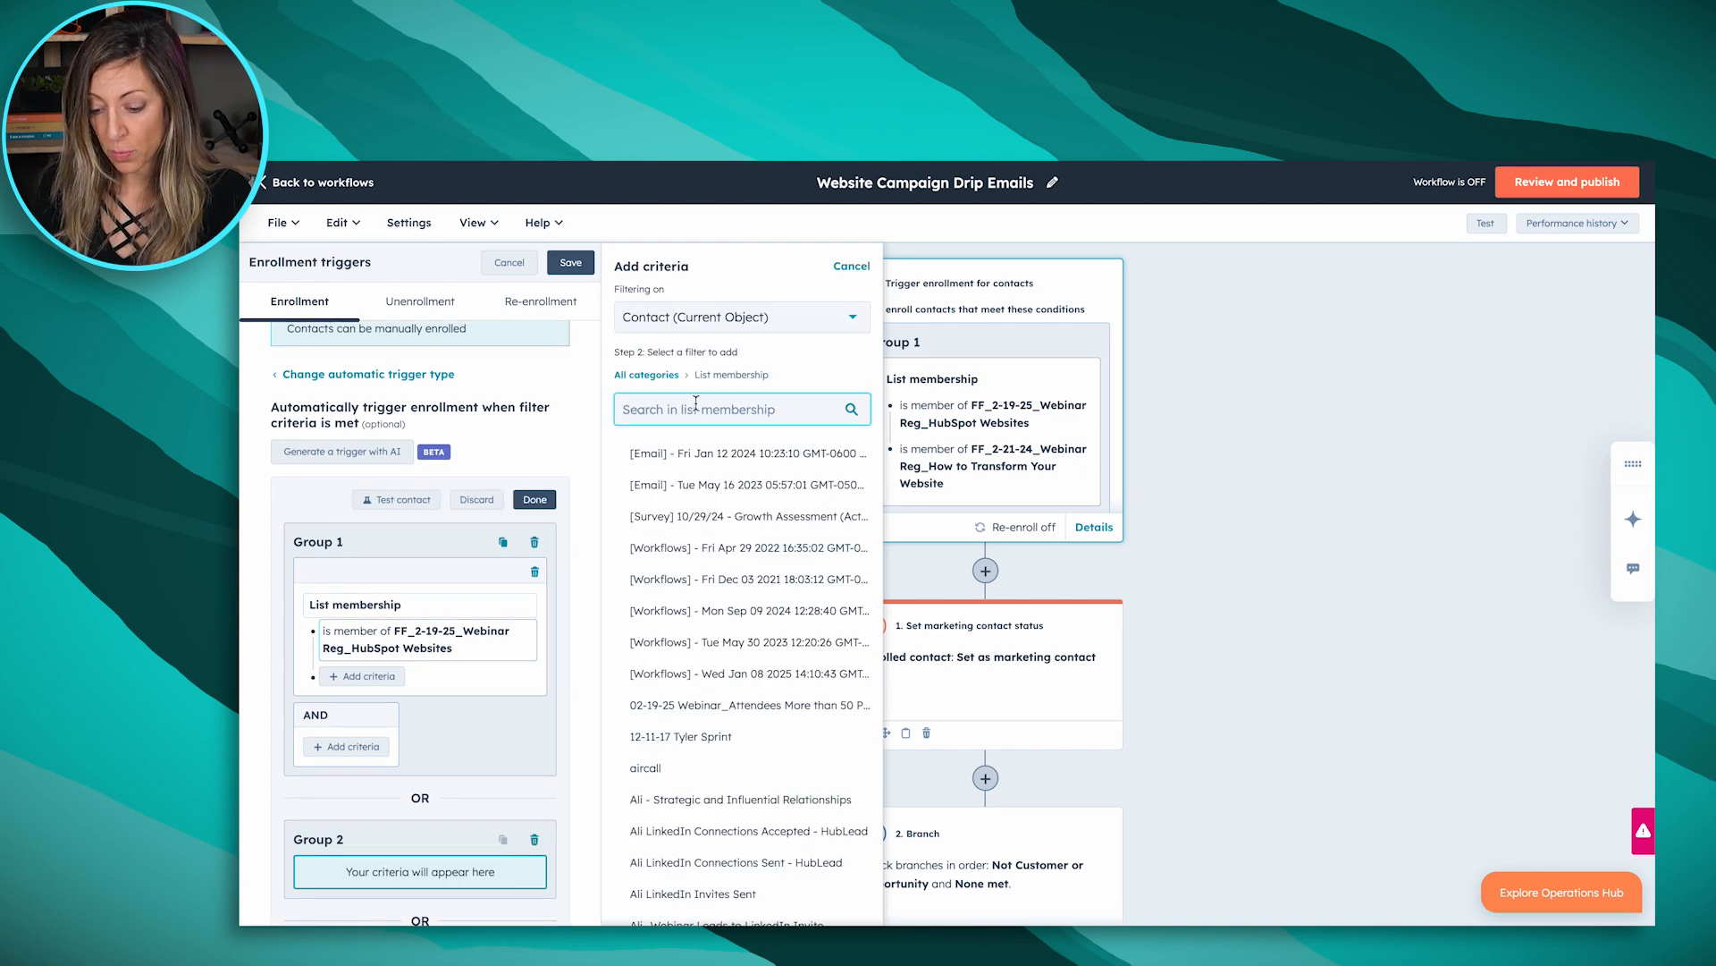
text(website webin)
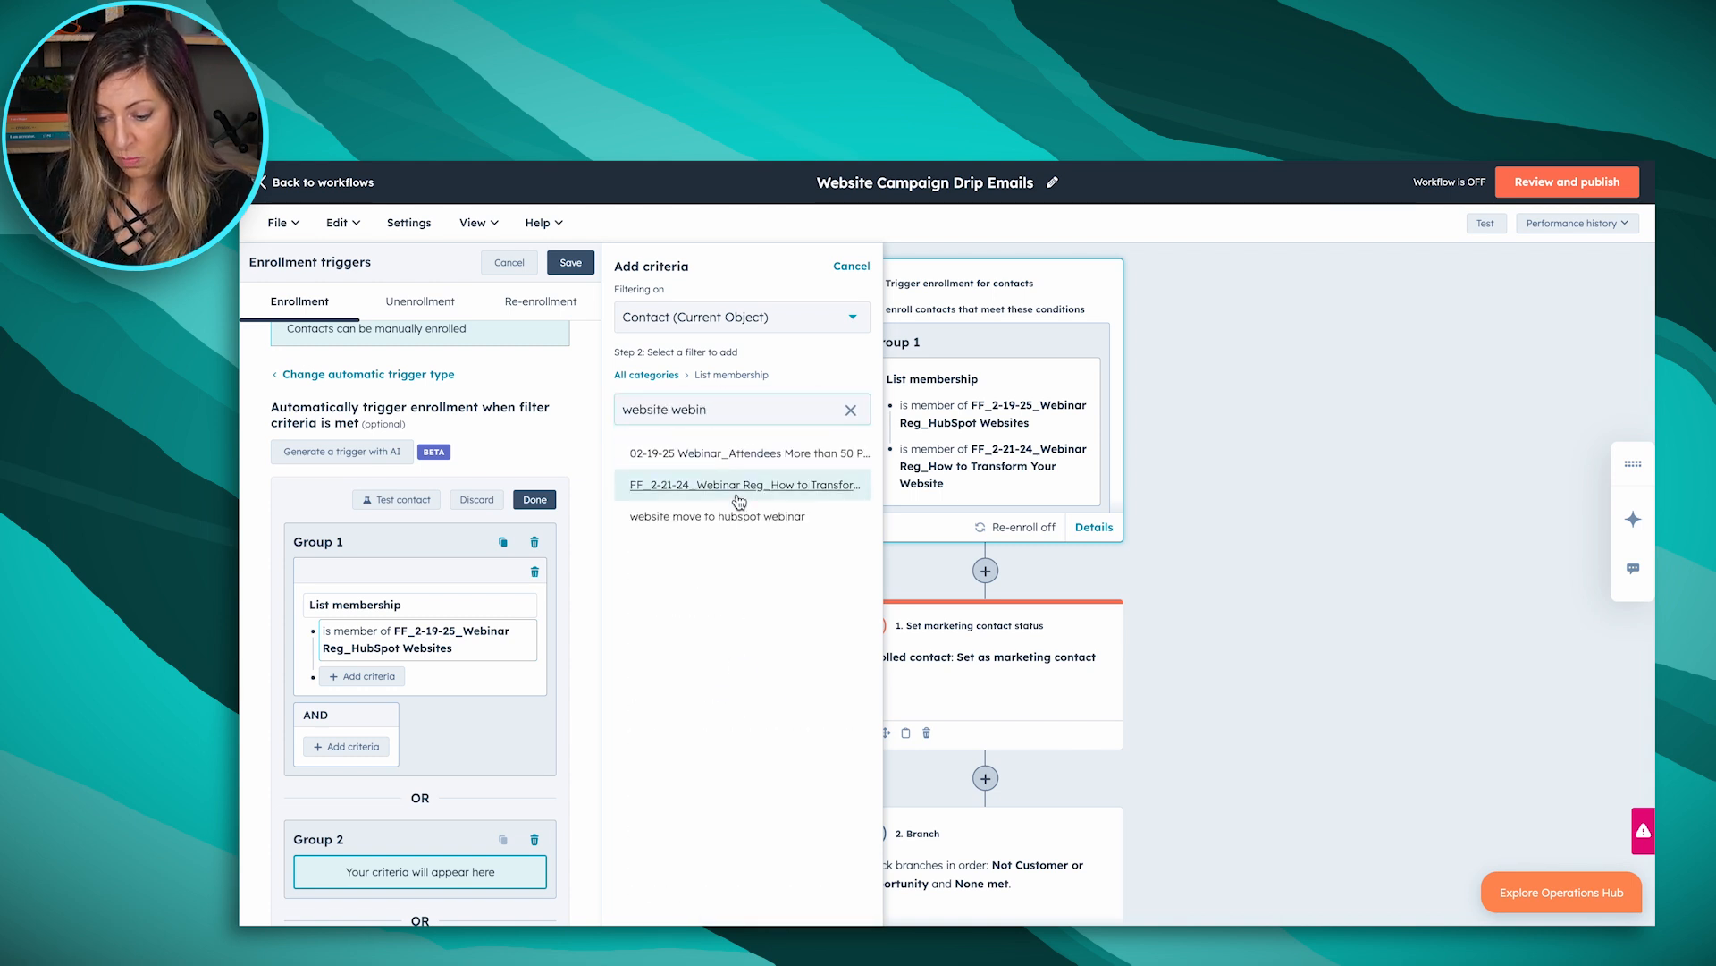
click(739, 499)
click(838, 267)
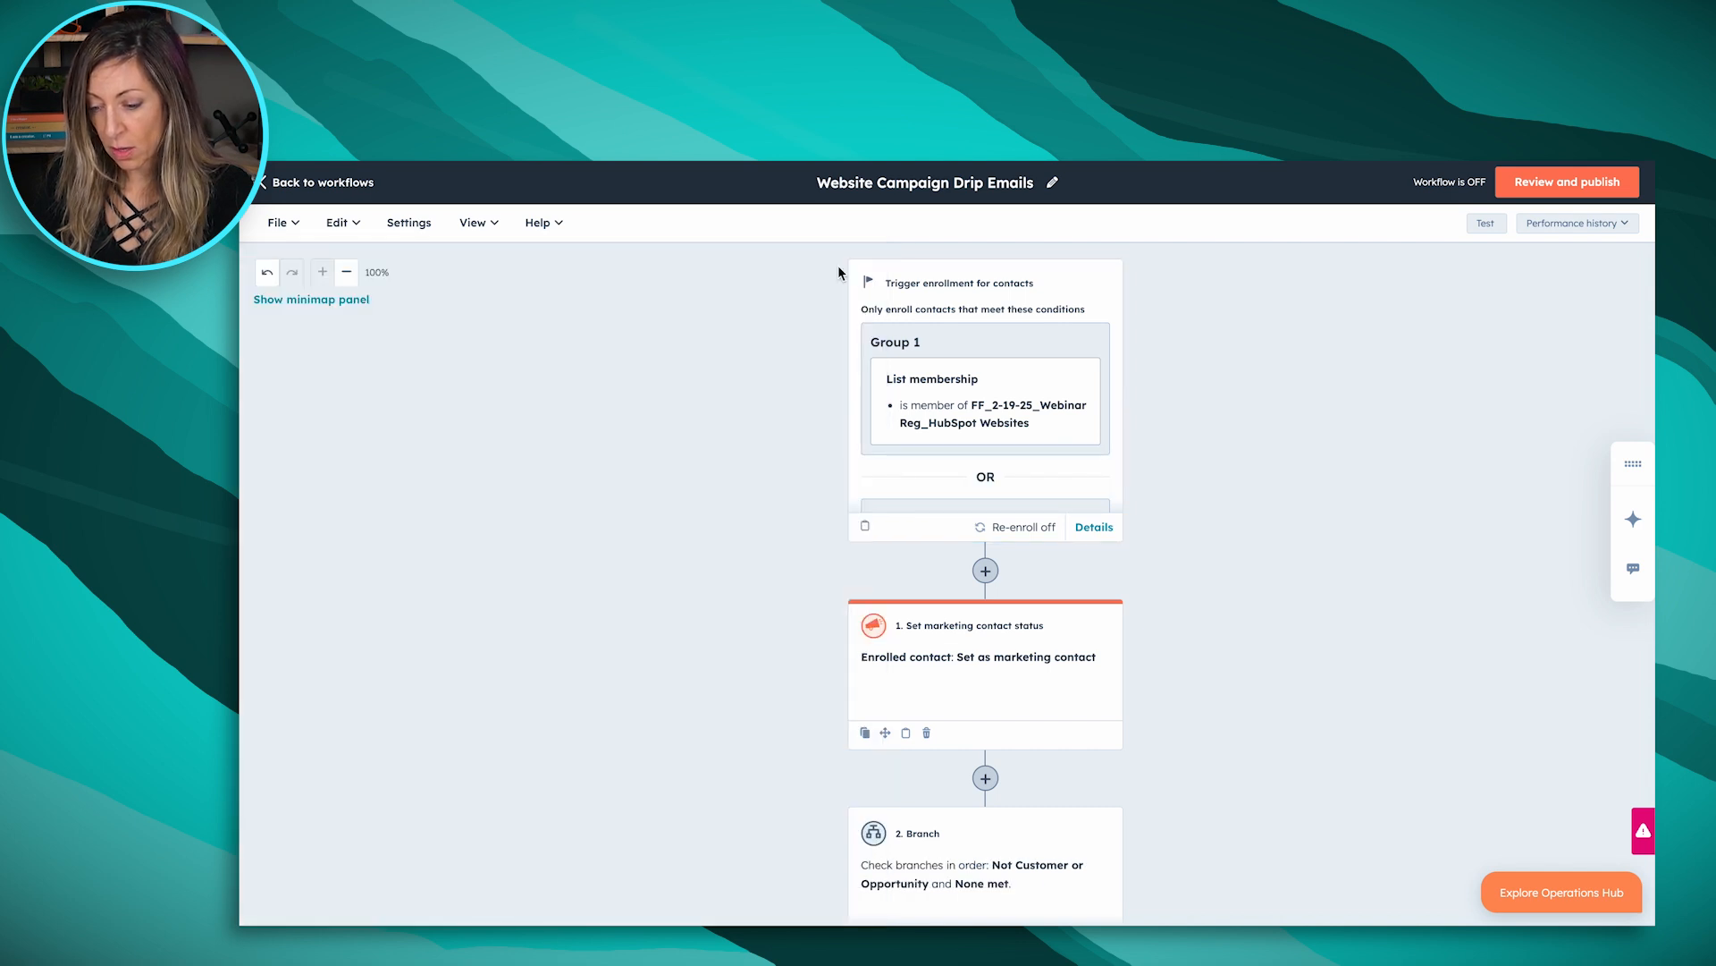
Step: Start the publishing review, choose to enroll existing contacts immediately when the workflow is turned on, and check both enrollment groups
click(1547, 183)
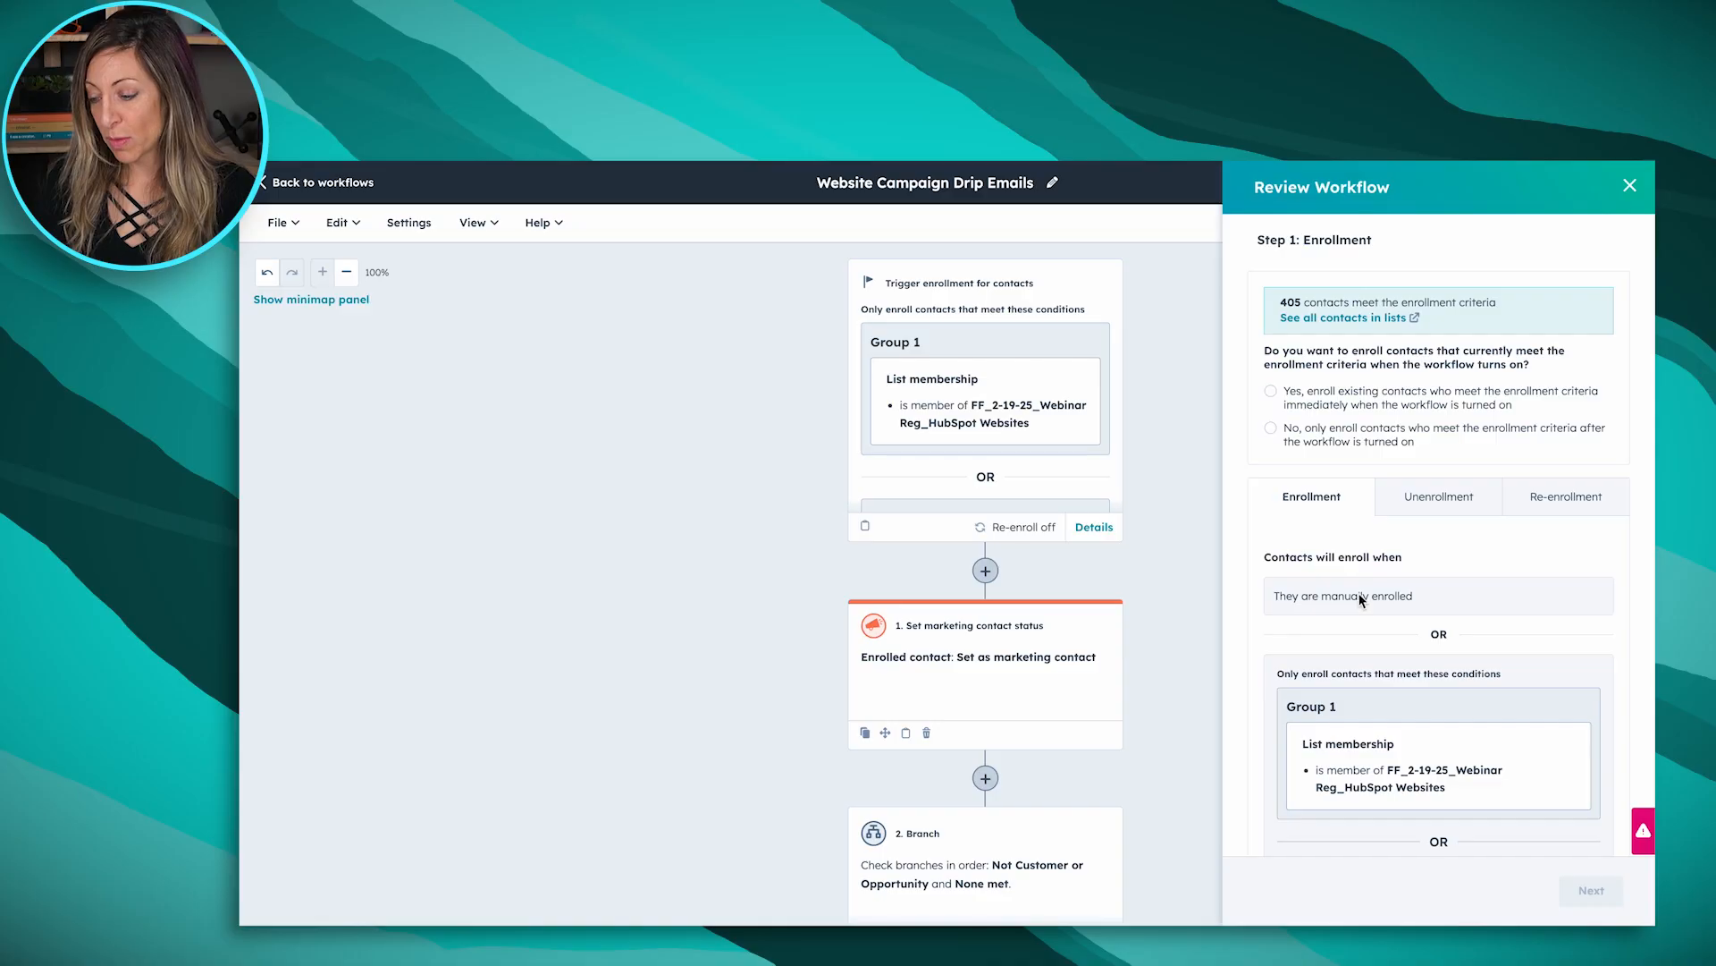
click(1273, 395)
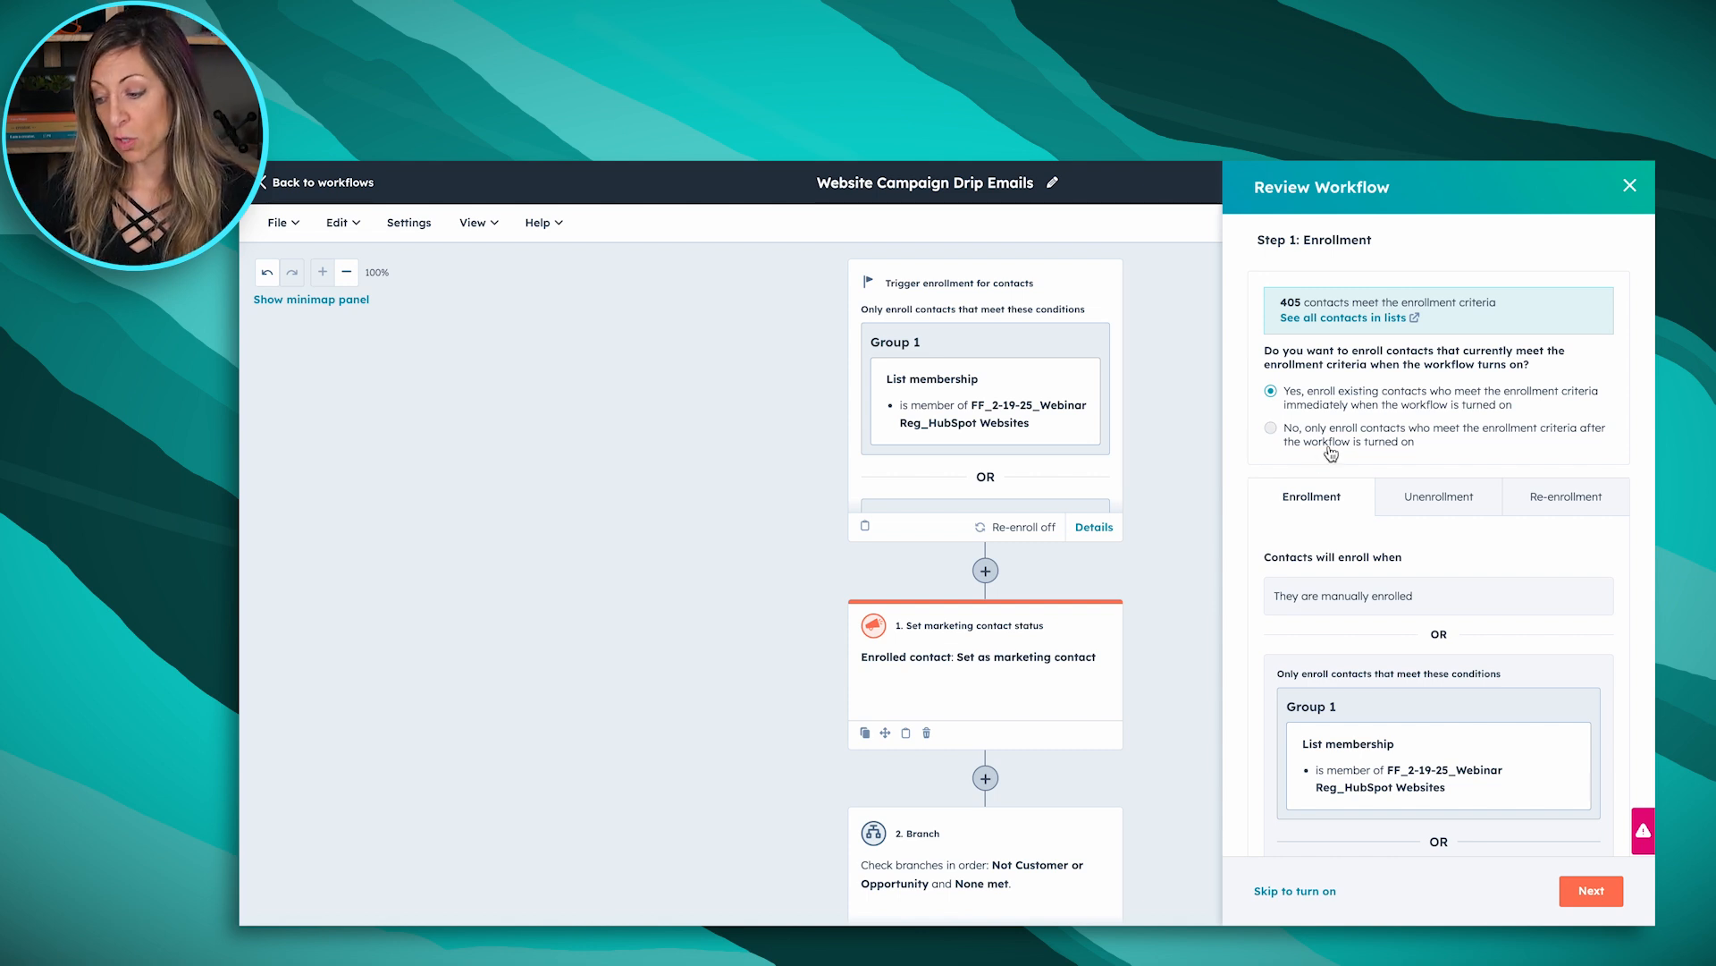
scroll(1368, 583, down, 5)
scroll(1367, 588, down, 2)
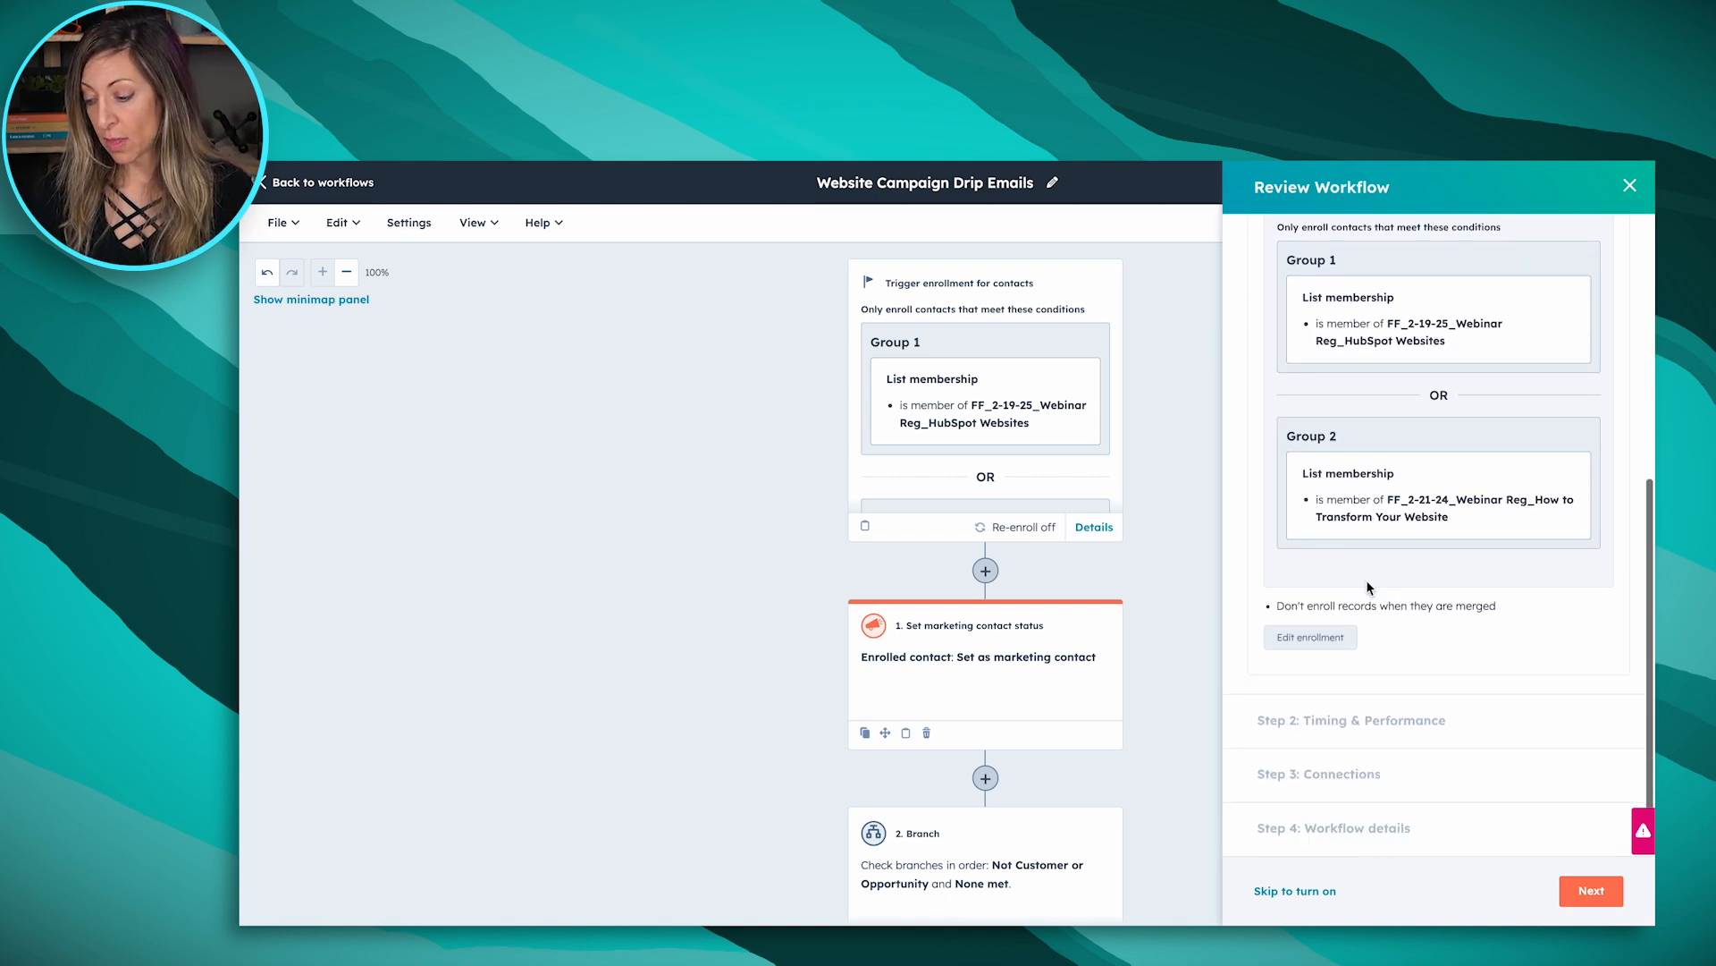
scroll(1368, 587, up, 7)
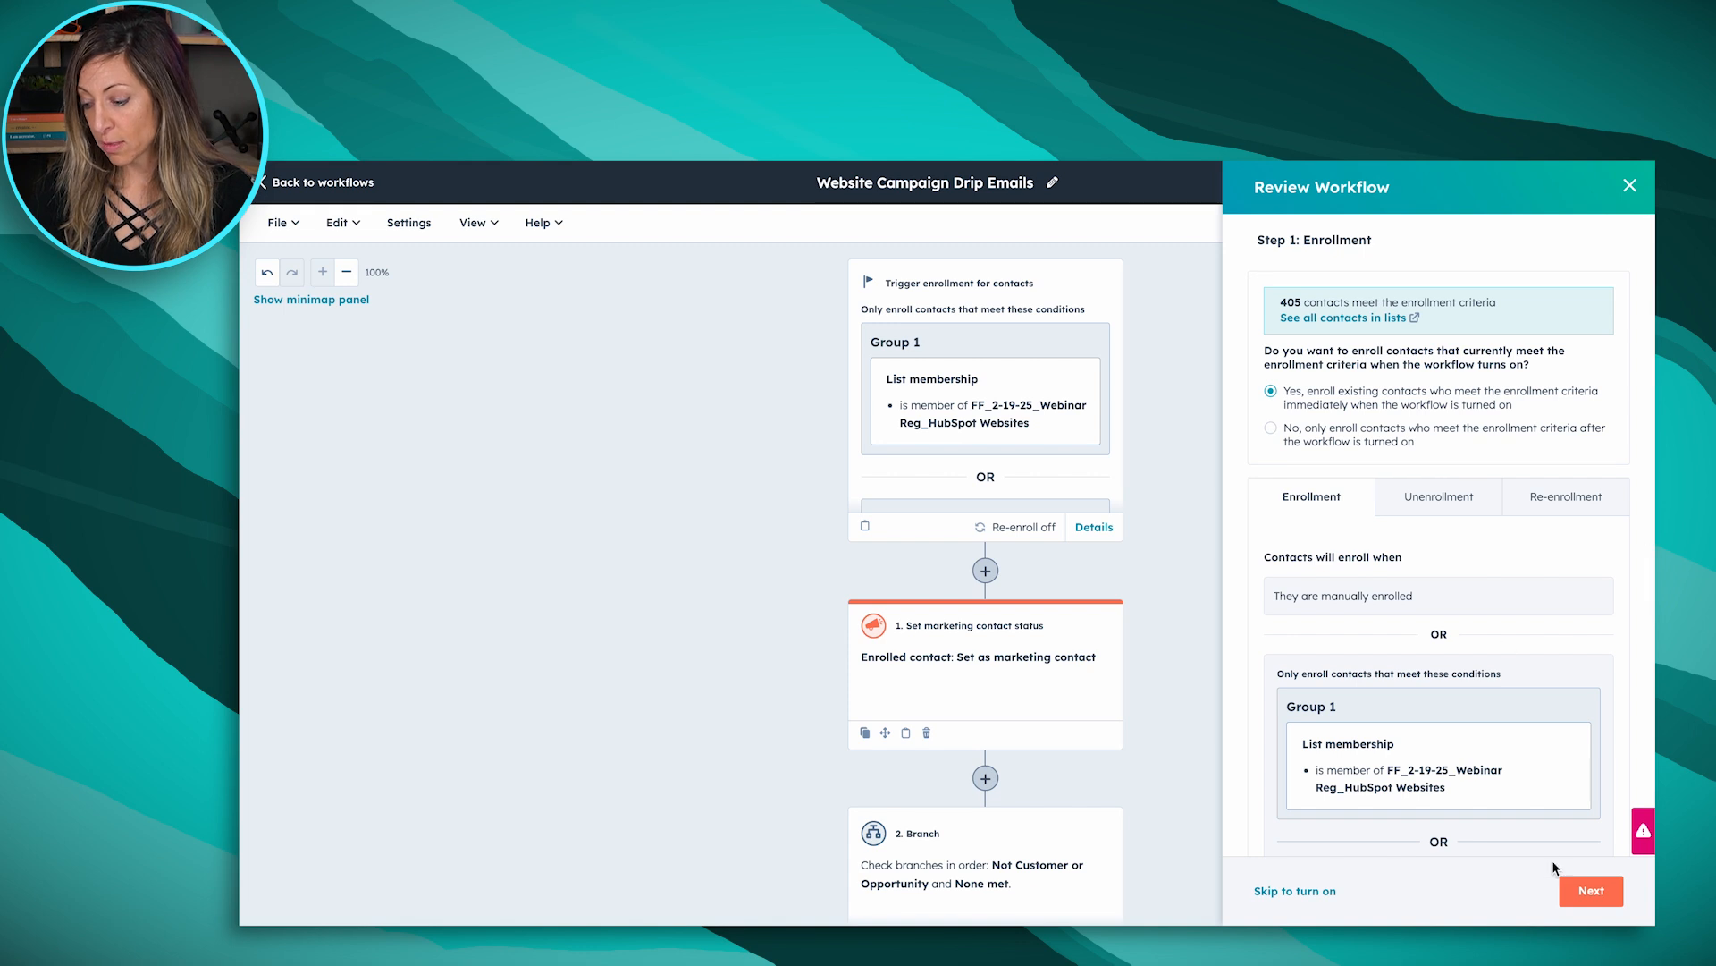
Step: Continue the review through Timing & Performance and Connections to Workflow details, leaving their settings as they are
click(1590, 892)
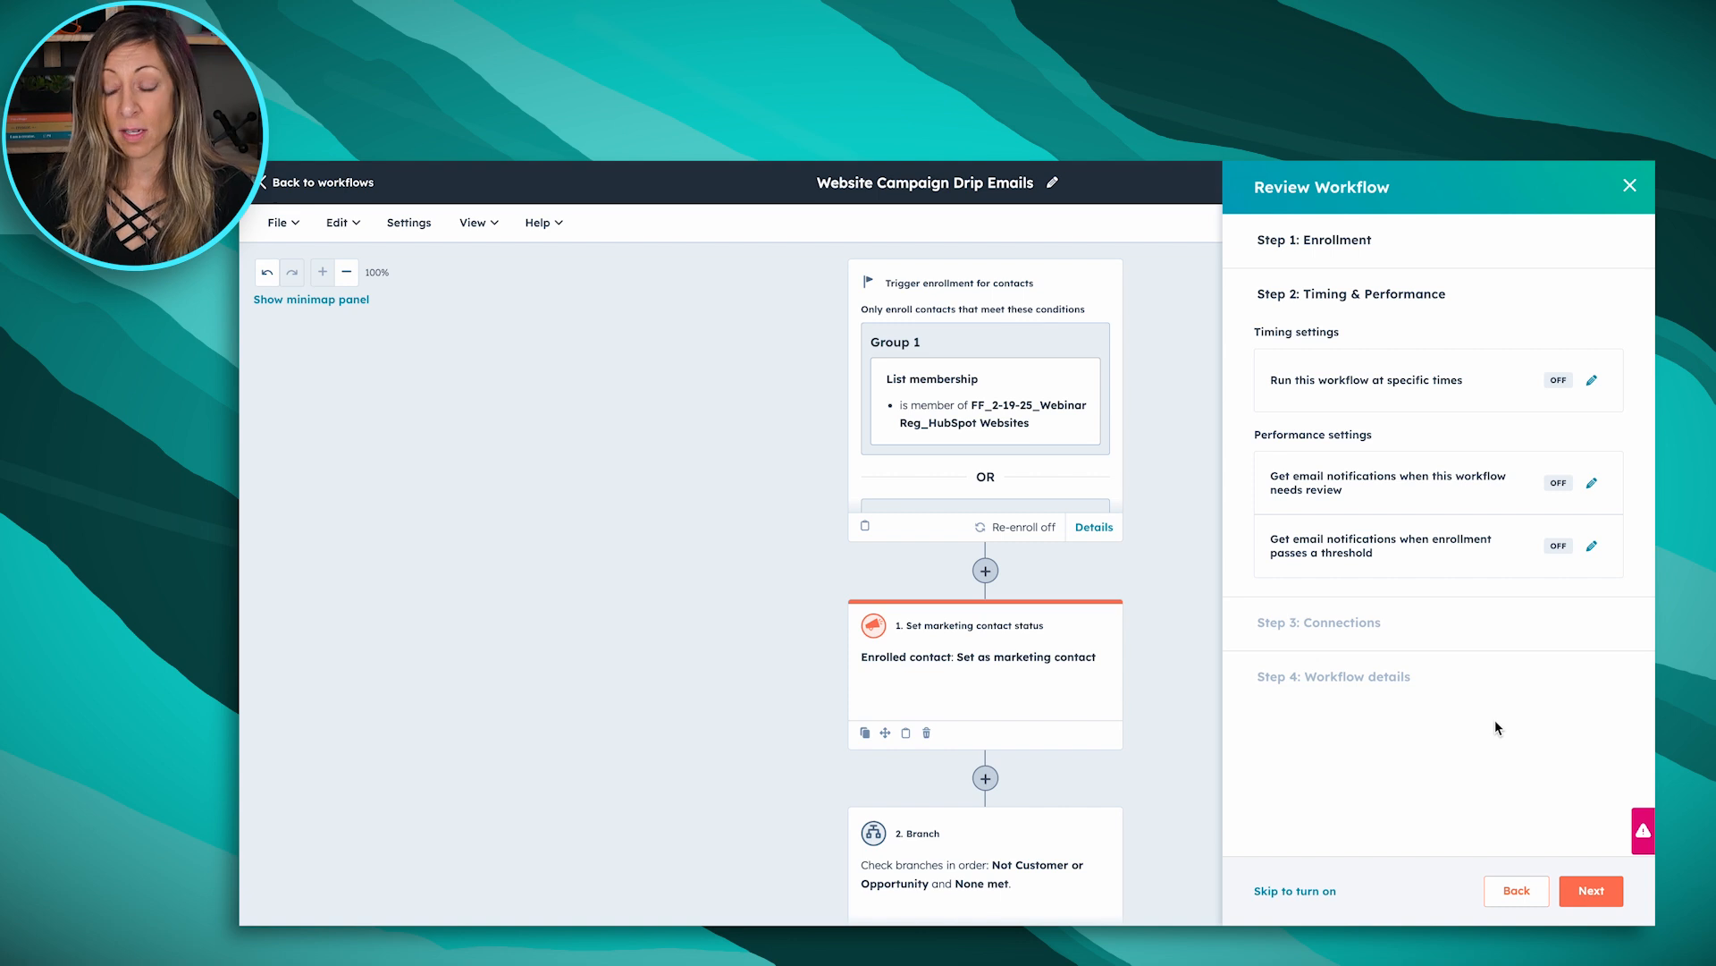
click(1592, 892)
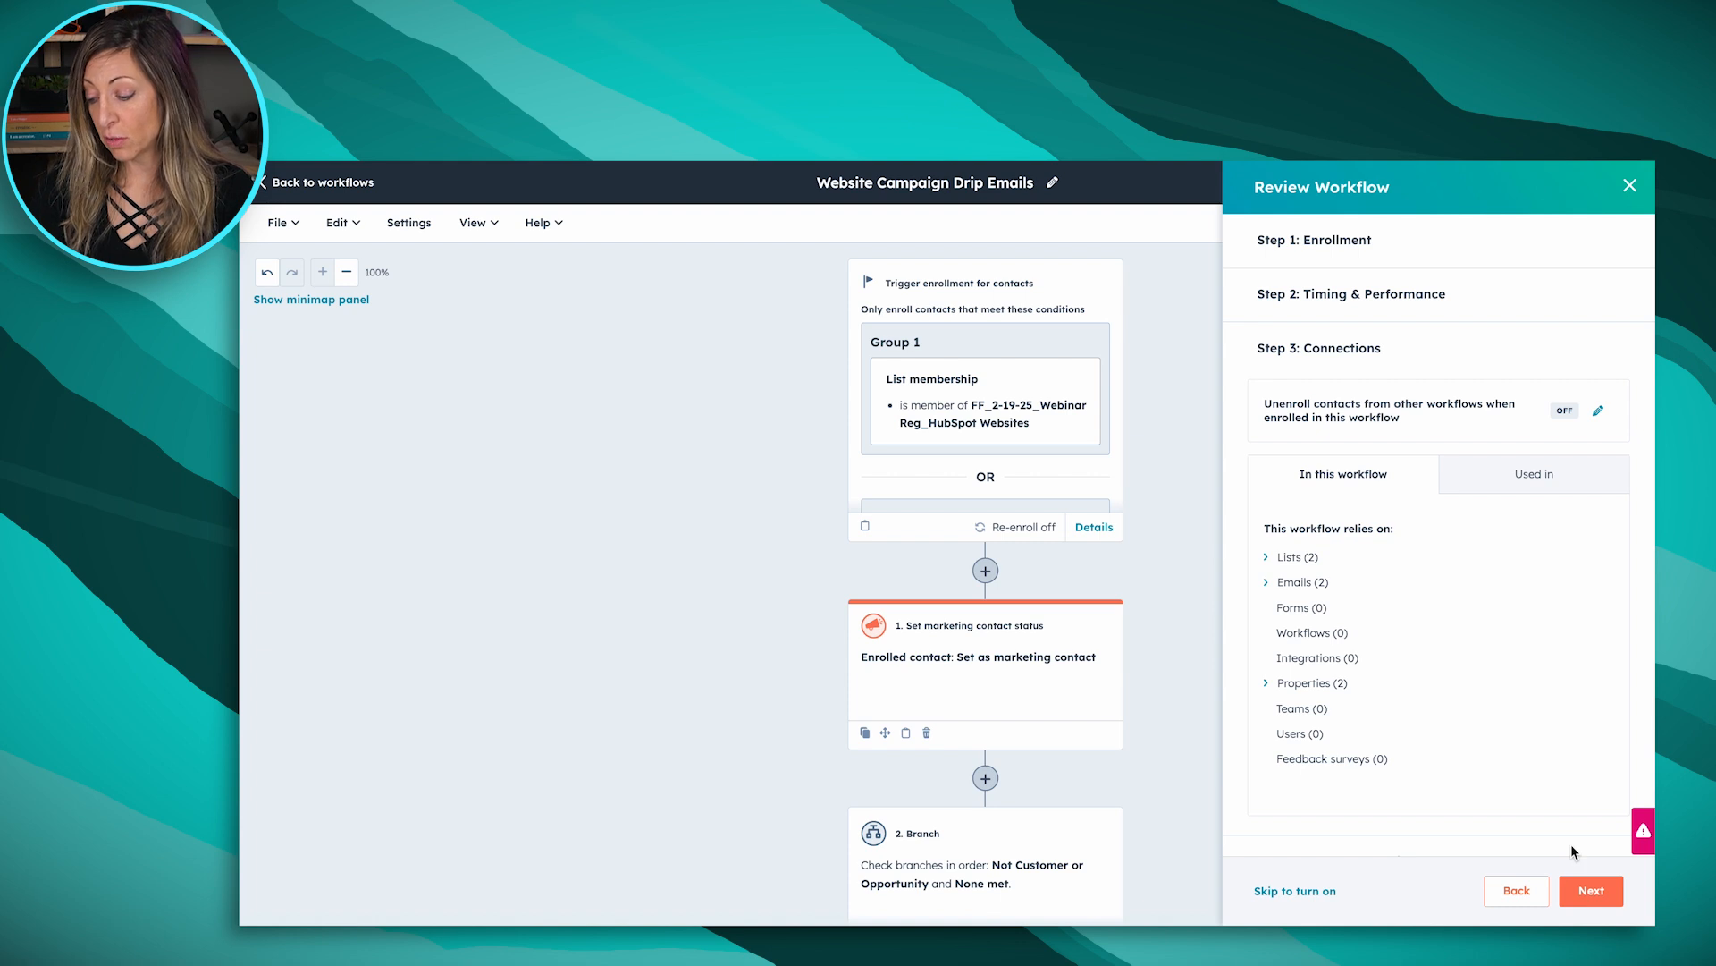
click(1591, 890)
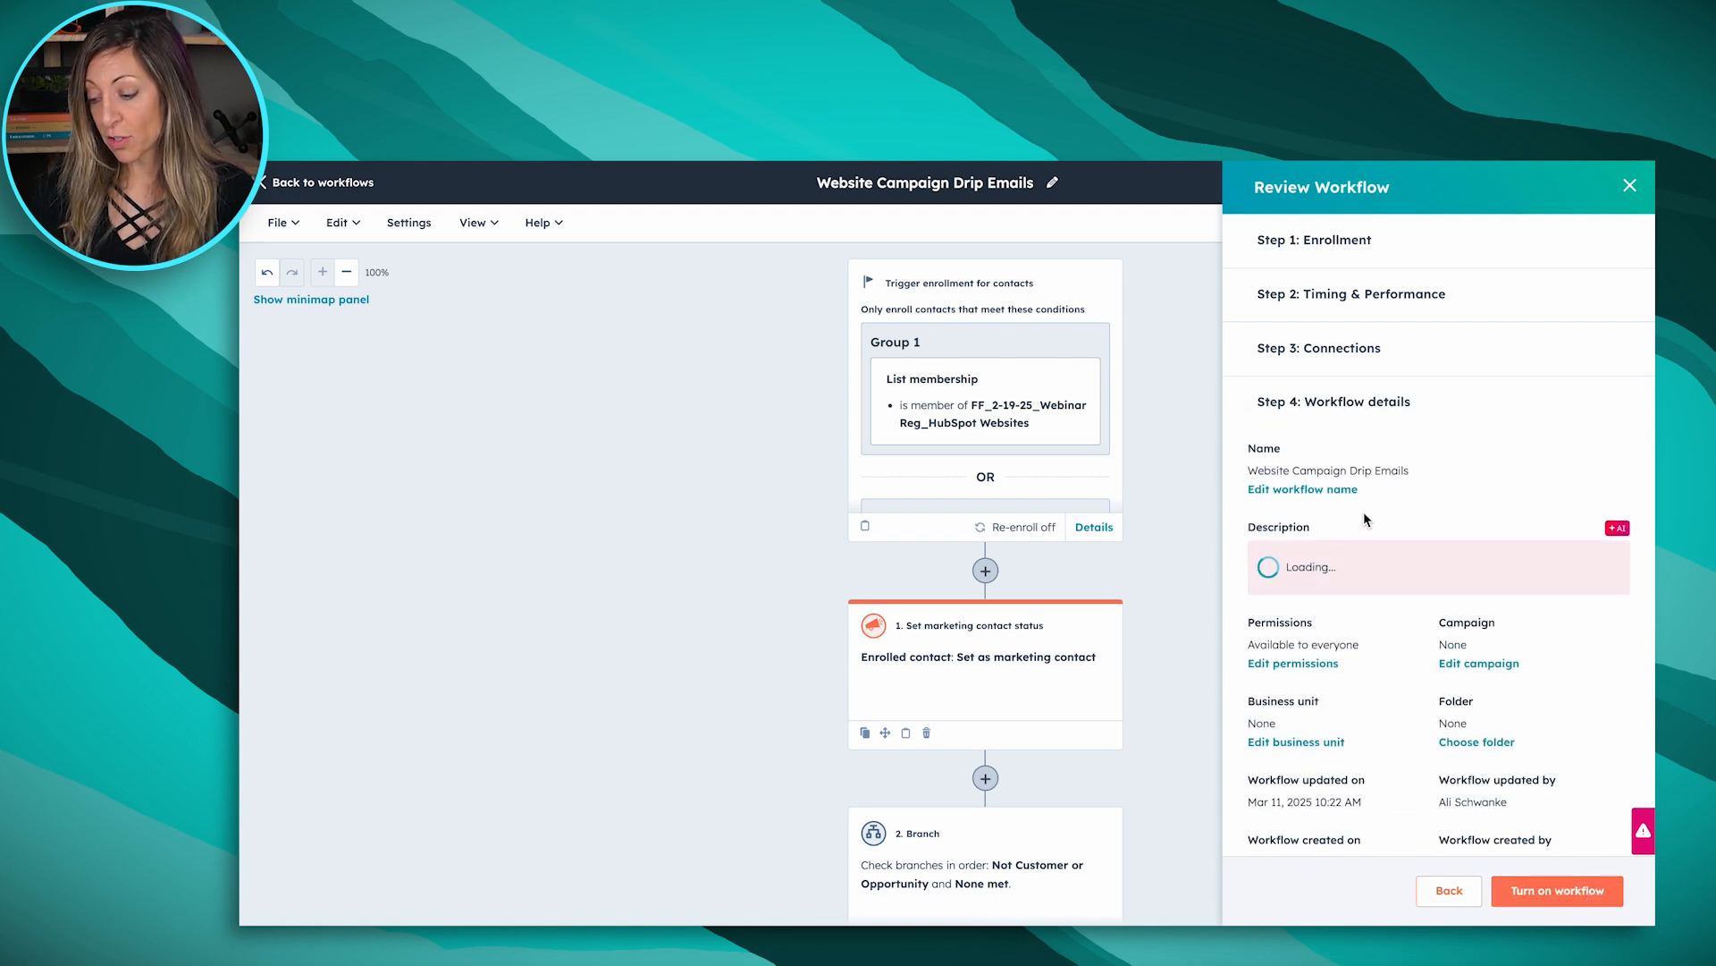